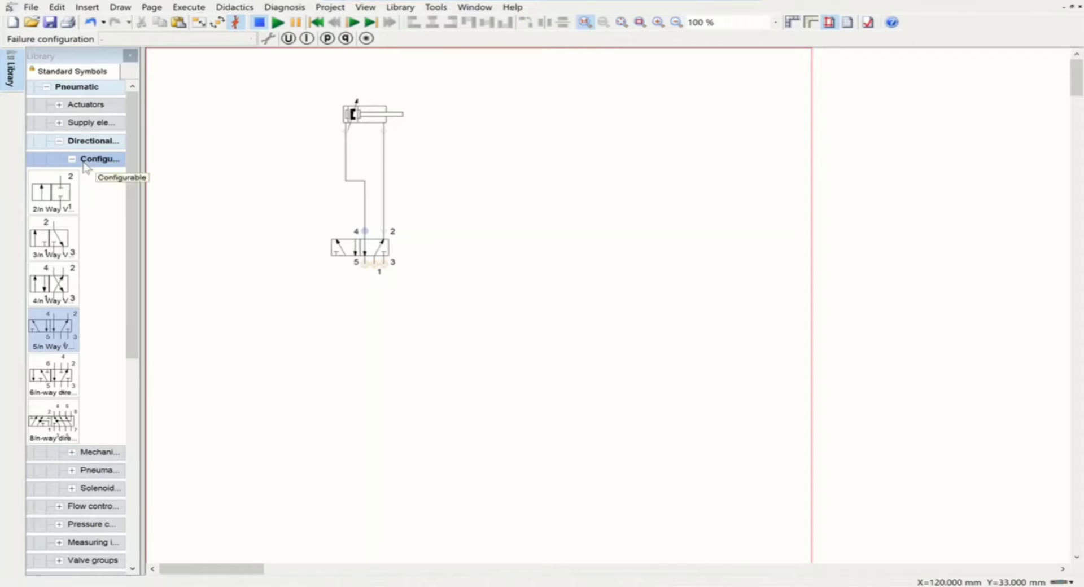
# - Place a simplified air service unit and a compressed air supply below the valve, and connect them in series to valve port 1
pyautogui.click(59, 141)
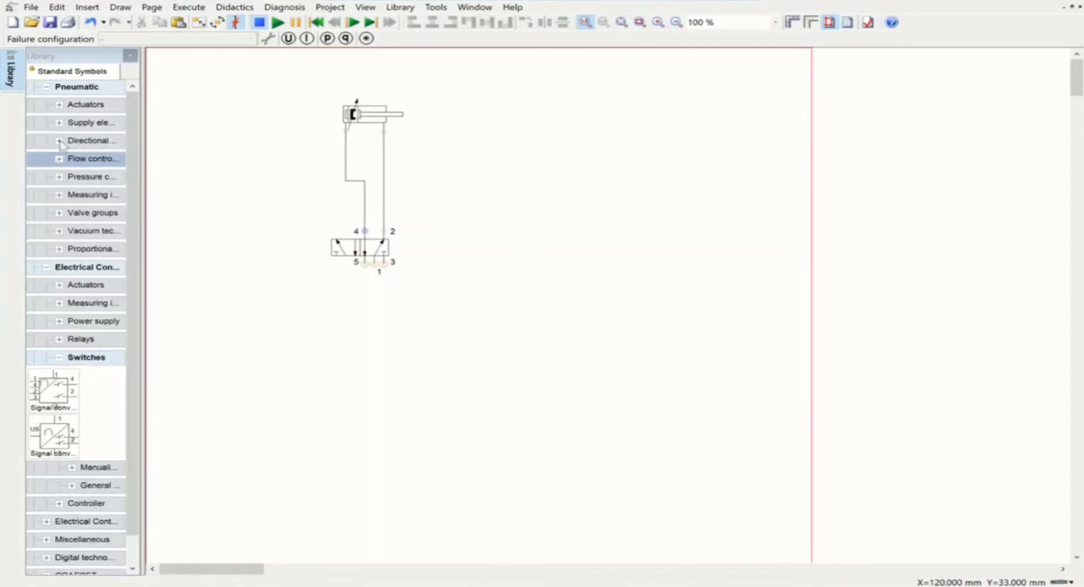
pyautogui.click(59, 122)
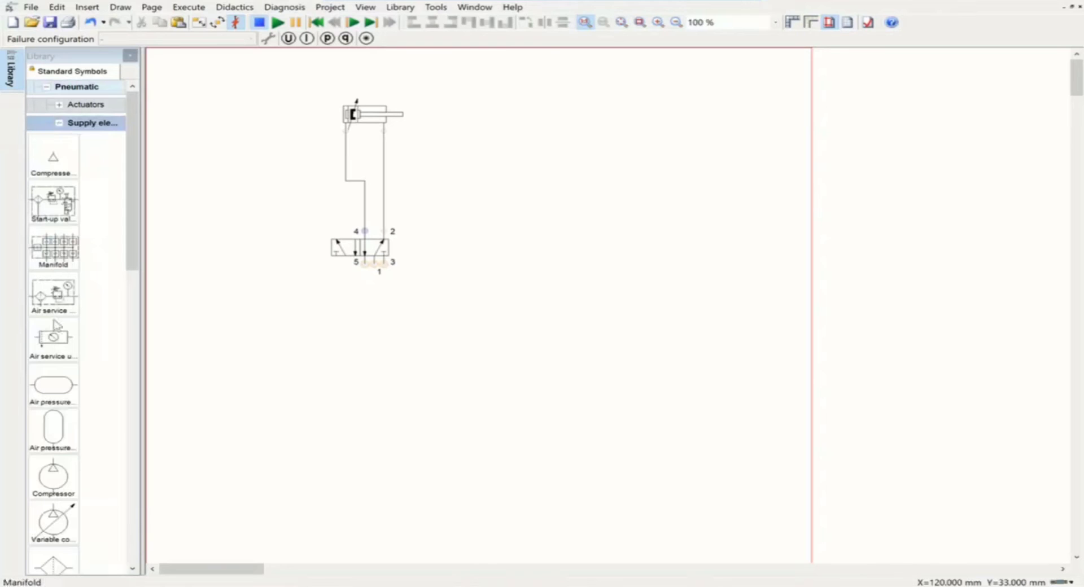
pyautogui.moveTo(56, 325); pyautogui.dragTo(348, 370)
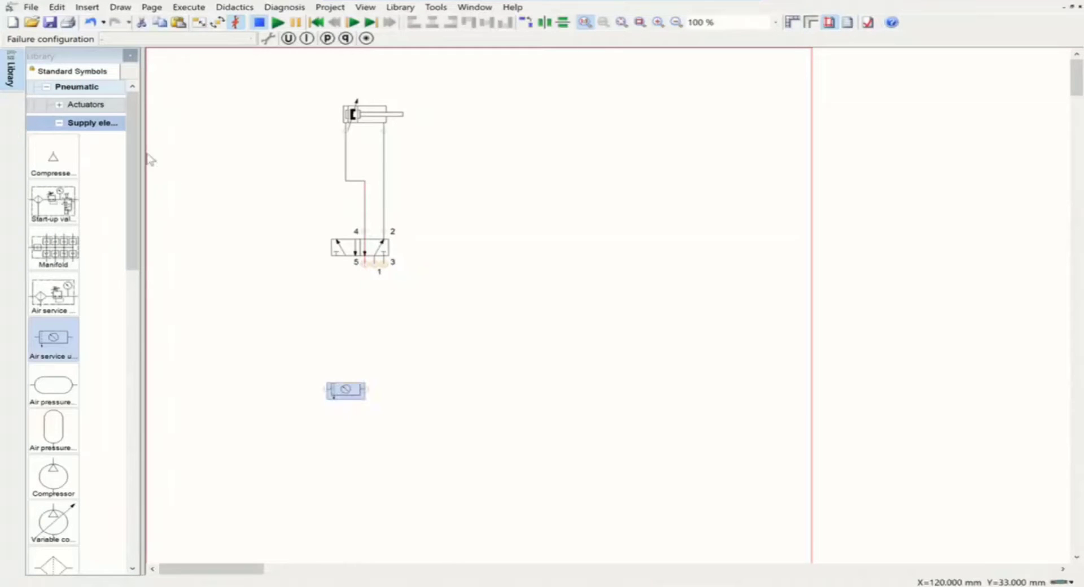
pyautogui.moveTo(67, 158); pyautogui.dragTo(330, 389)
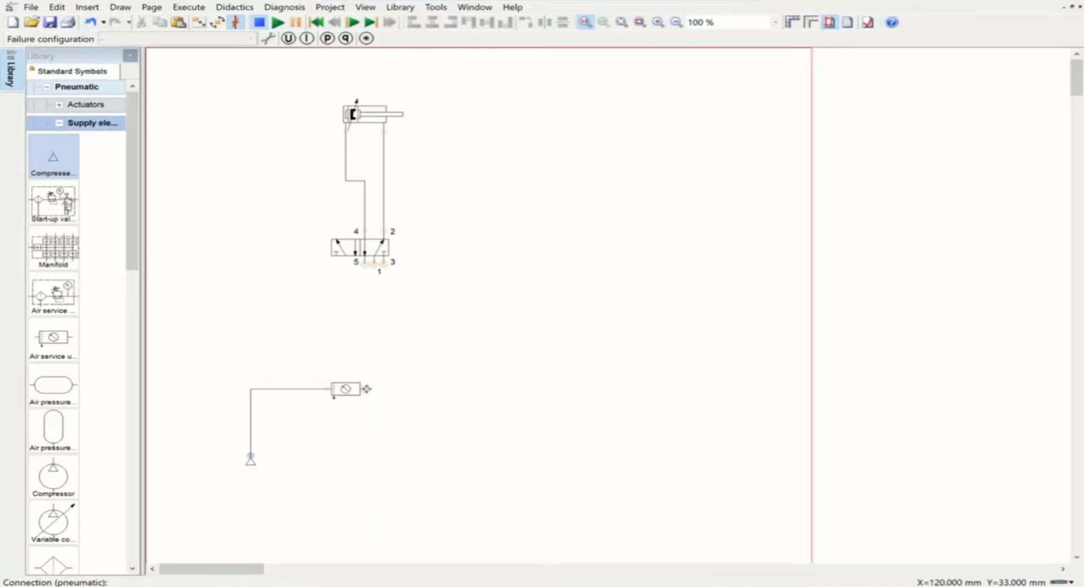
pyautogui.moveTo(366, 389); pyautogui.dragTo(375, 263)
# - Terminate port 5 of the 5/n way valve with the downward-pointing exhaust triangle on a short line
pyautogui.doubleClick(363, 264)
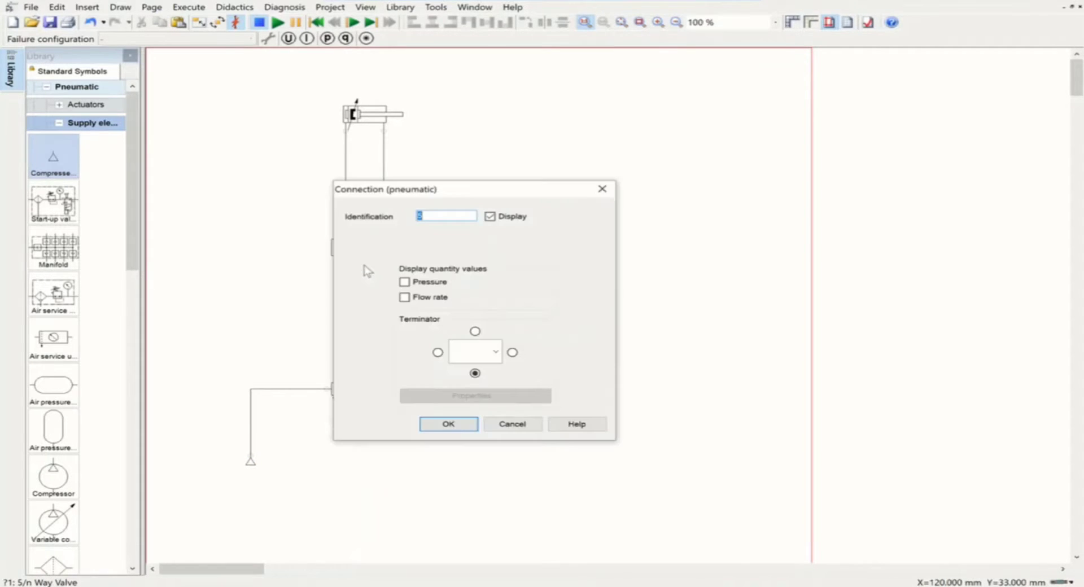
pyautogui.click(601, 189)
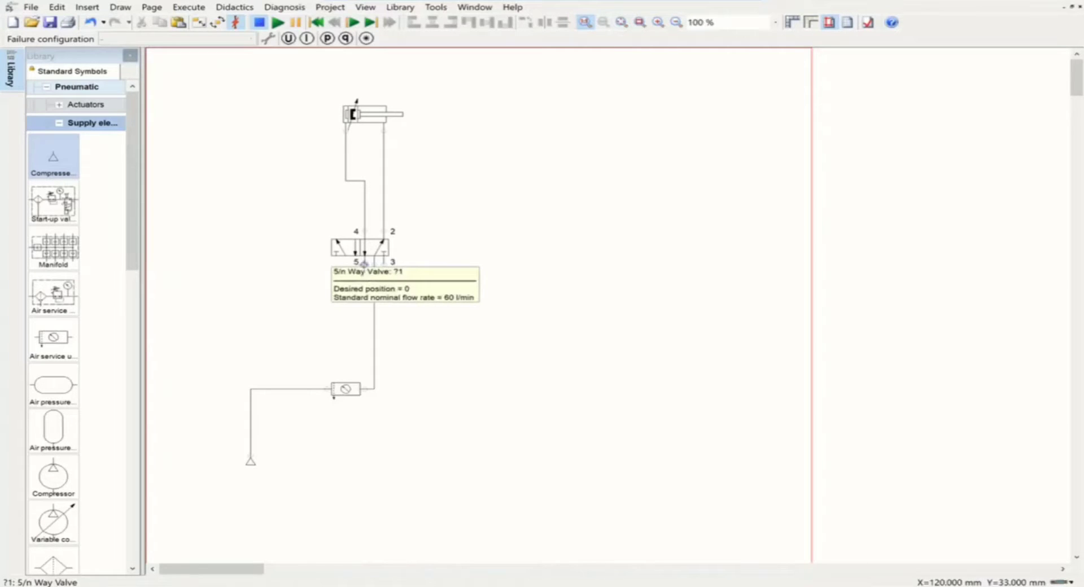
pyautogui.doubleClick(363, 264)
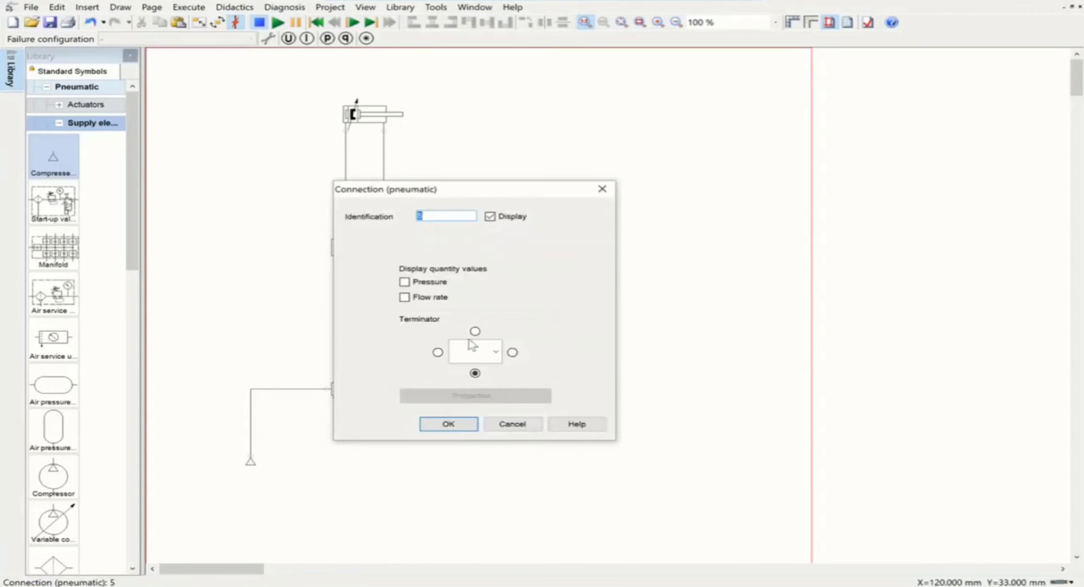
pyautogui.click(472, 347)
pyautogui.click(458, 443)
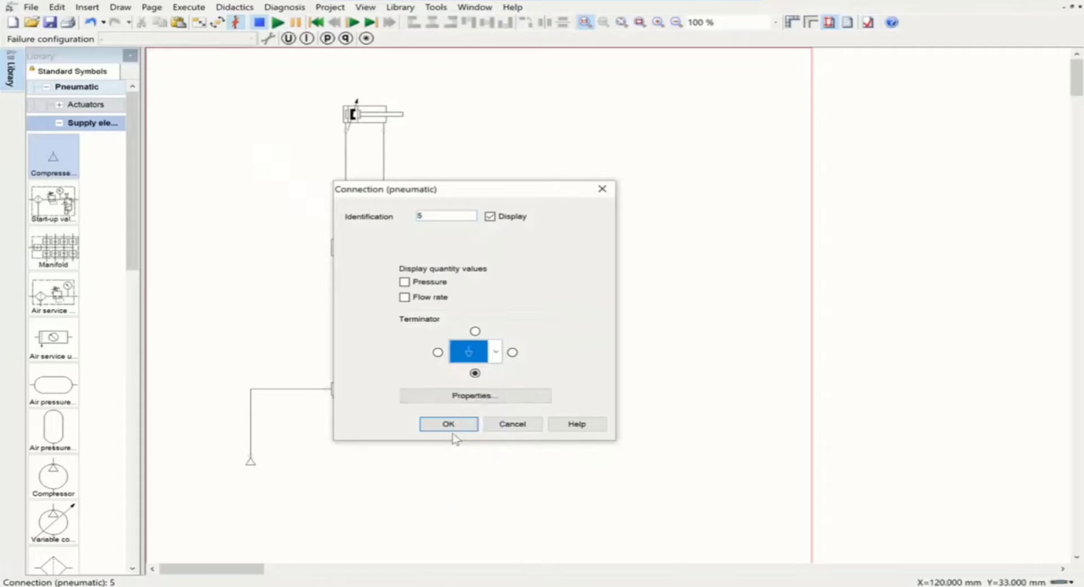
pyautogui.click(451, 426)
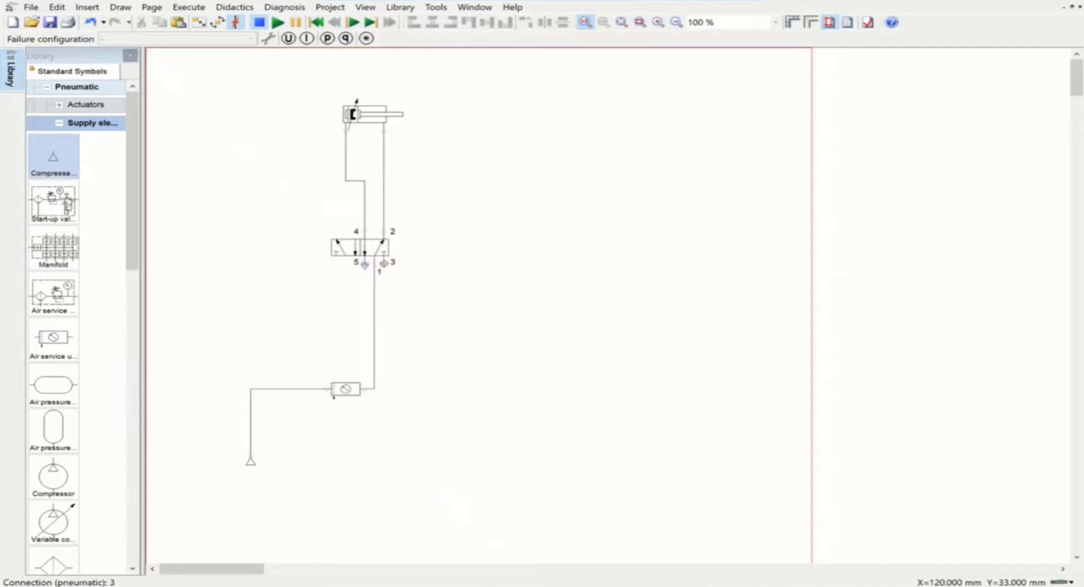
# - Terminate port 3 of the 5/n way valve with the same exhaust triangle symbol
pyautogui.doubleClick(384, 263)
pyautogui.click(496, 351)
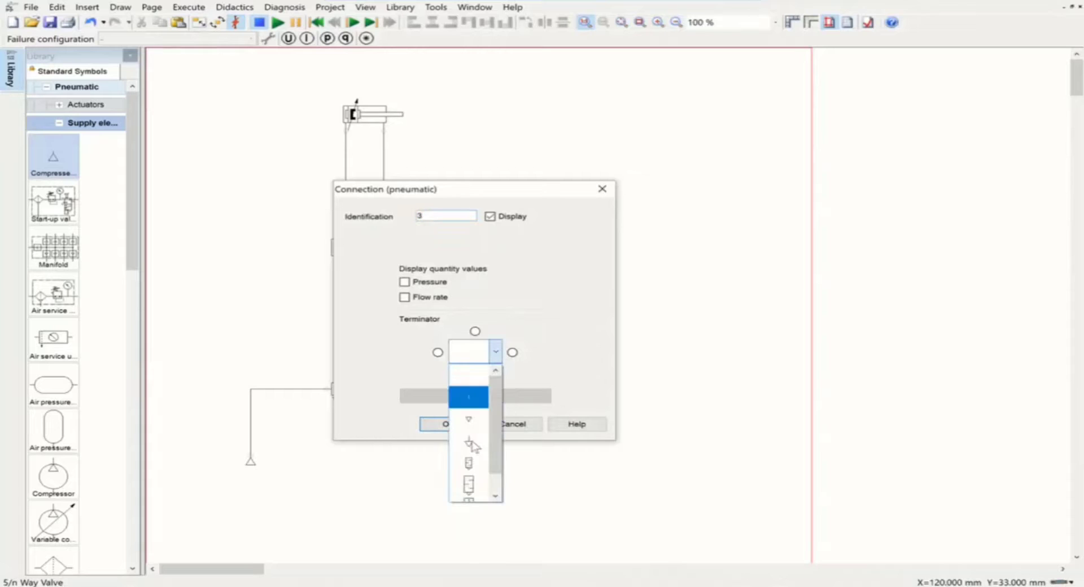
pyautogui.click(469, 444)
pyautogui.click(448, 425)
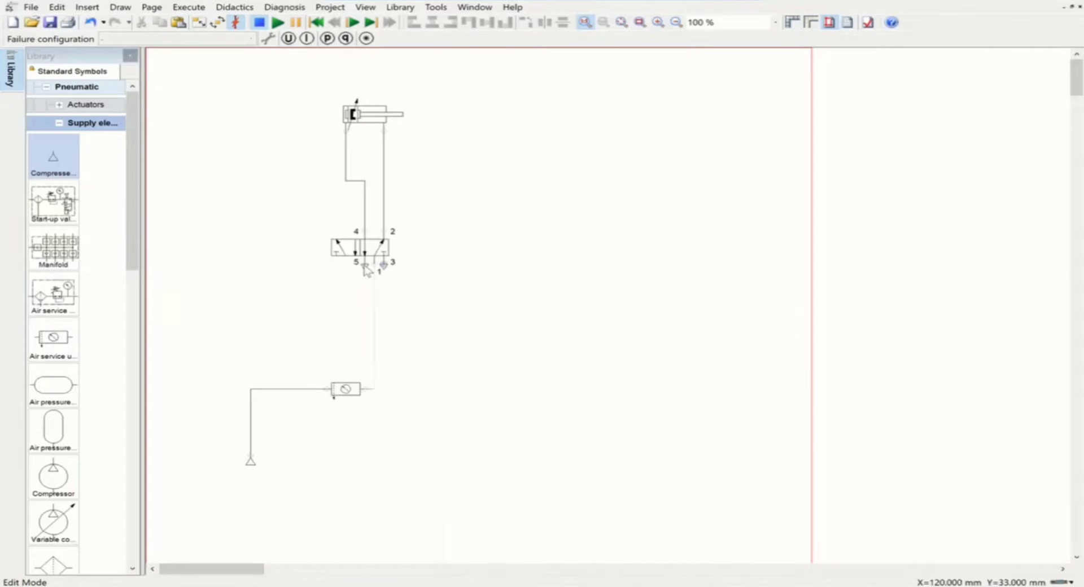
# - Configure the valve's left actuation with the basic manual override and an electrical solenoid, and make it piloted
pyautogui.doubleClick(362, 251)
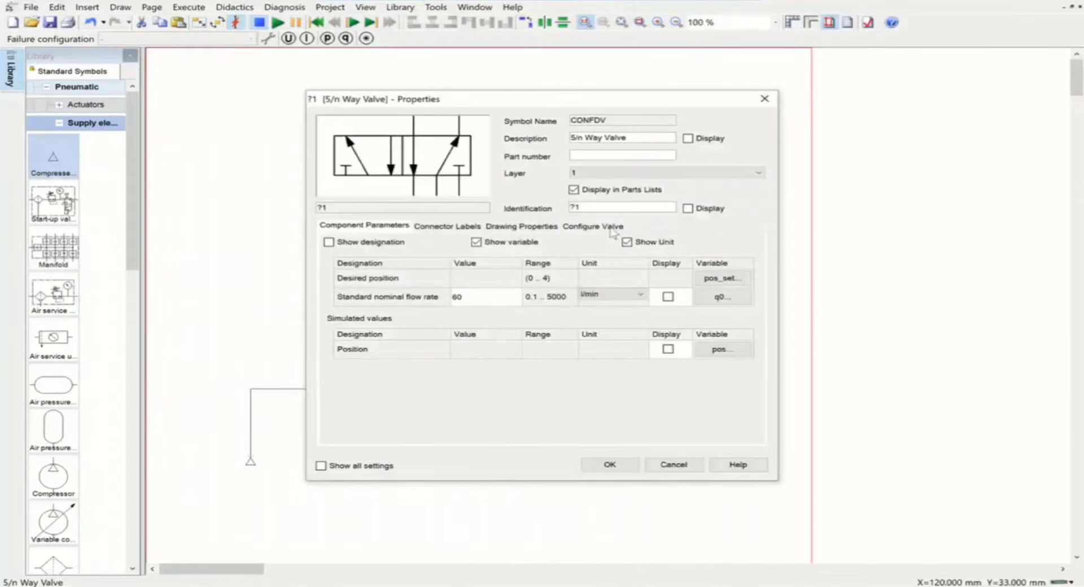
pyautogui.click(603, 229)
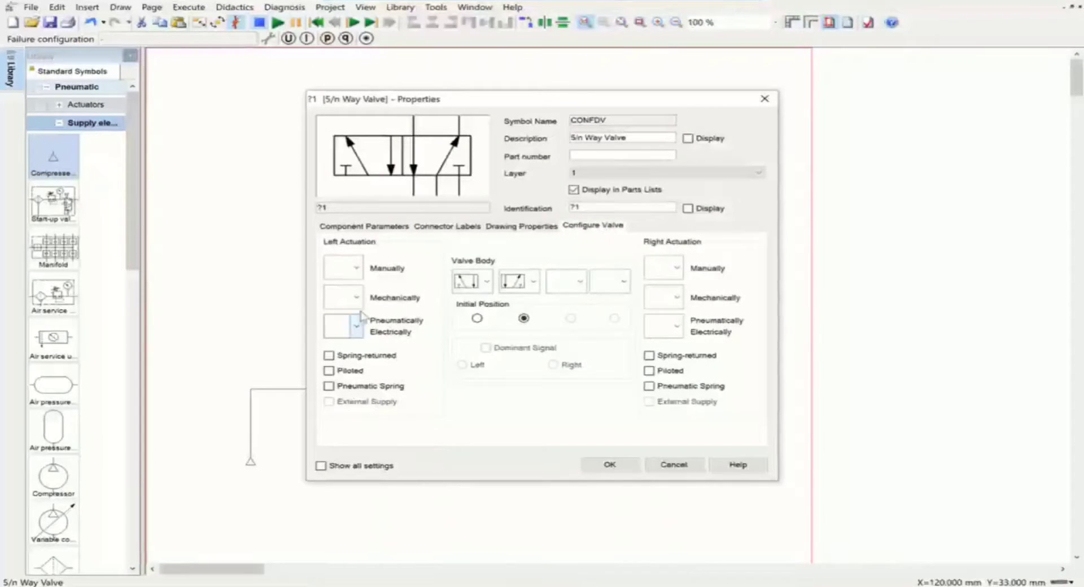
pyautogui.click(356, 268)
pyautogui.click(336, 313)
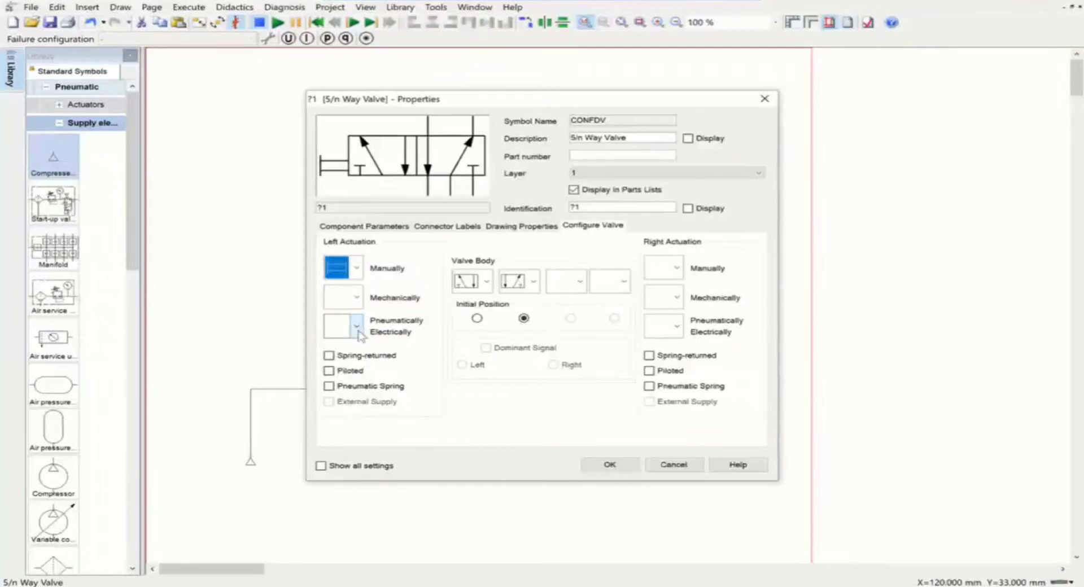
pyautogui.click(356, 326)
pyautogui.click(343, 394)
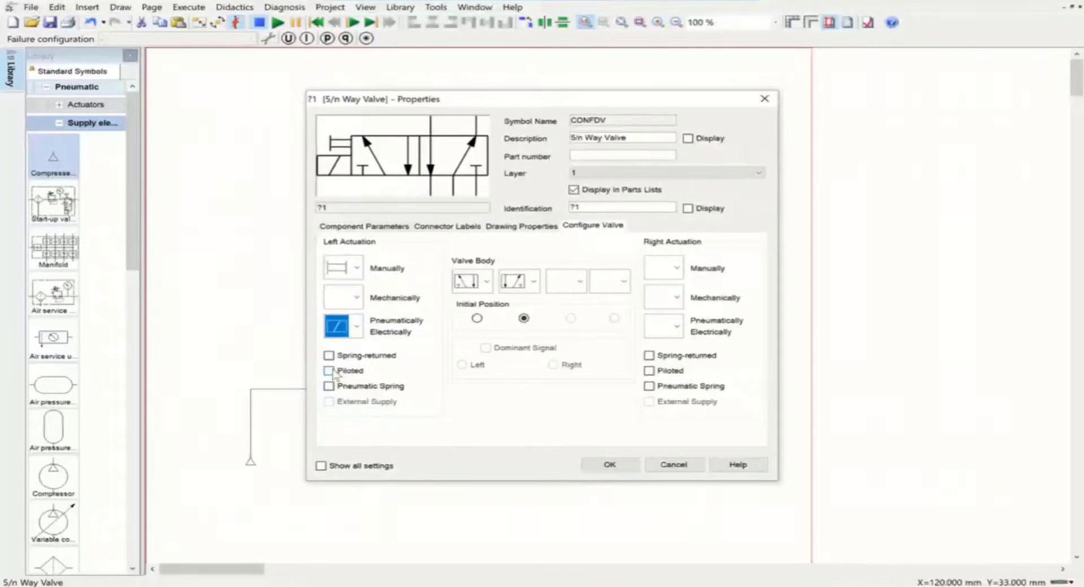
pyautogui.click(329, 370)
# - Configure the valve's right actuation with the basic manual override and a piloted electrical solenoid, and apply the valve configuration
pyautogui.click(677, 326)
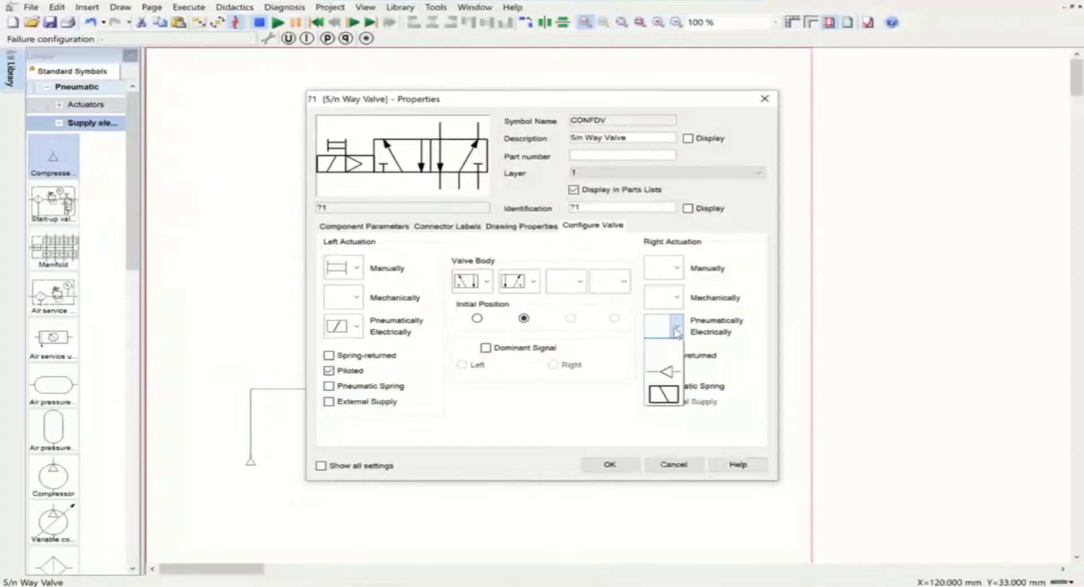
pyautogui.click(678, 270)
pyautogui.click(678, 270)
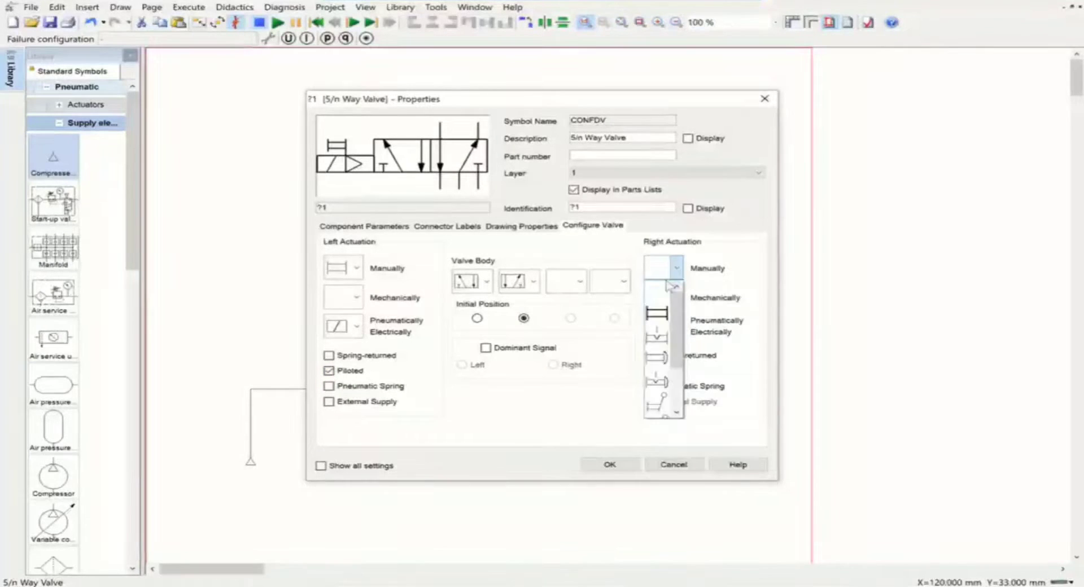
pyautogui.click(680, 319)
pyautogui.click(678, 327)
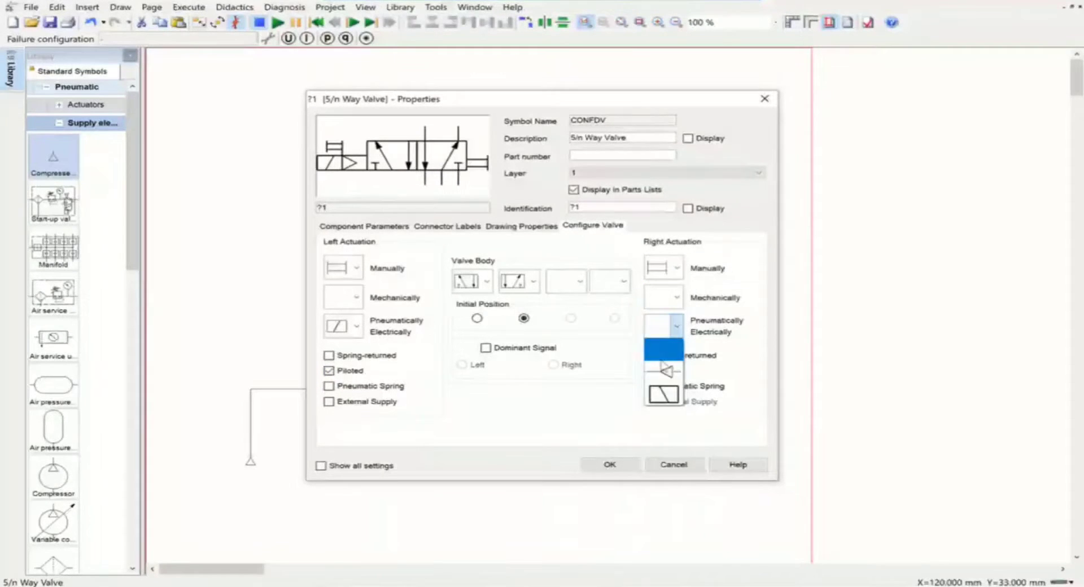
pyautogui.click(659, 374)
pyautogui.click(650, 370)
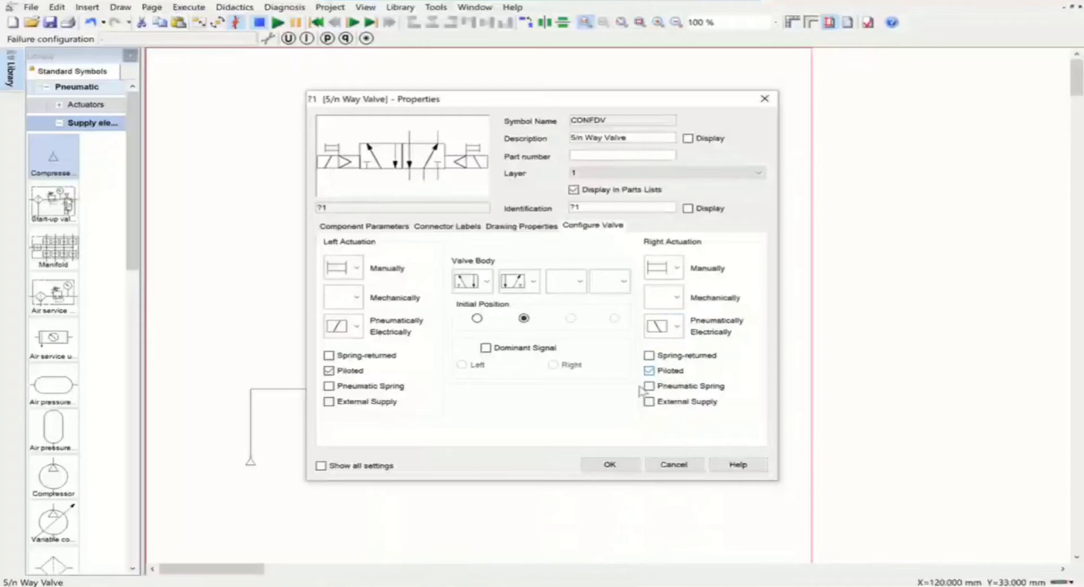
pyautogui.click(602, 466)
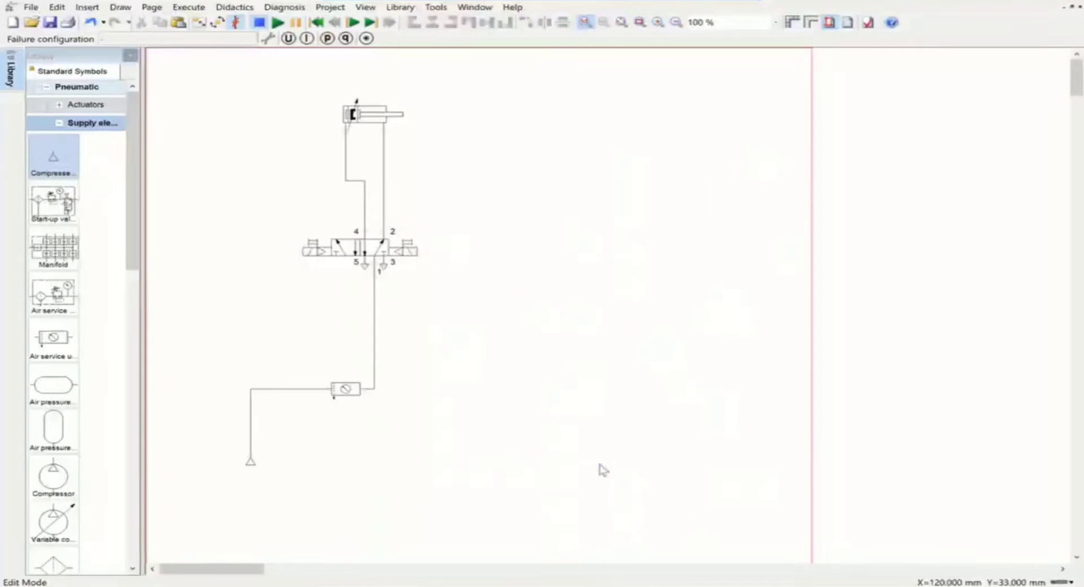
# - Add actuating labels to the double acting cylinder: S1 starting at 0 mm and S2 starting at 100 mm
pyautogui.moveTo(366, 123)
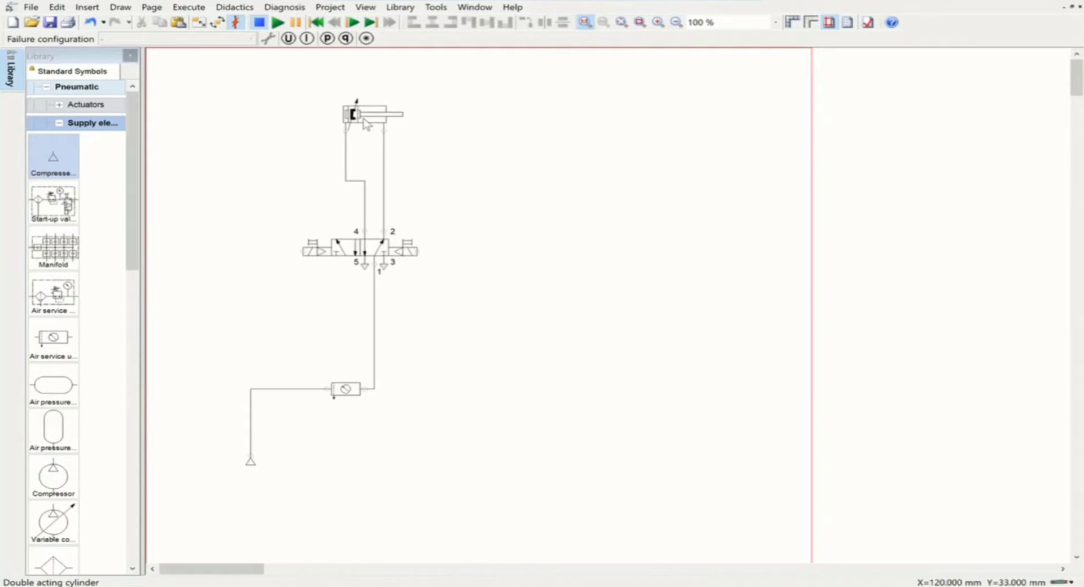
pyautogui.doubleClick(366, 124)
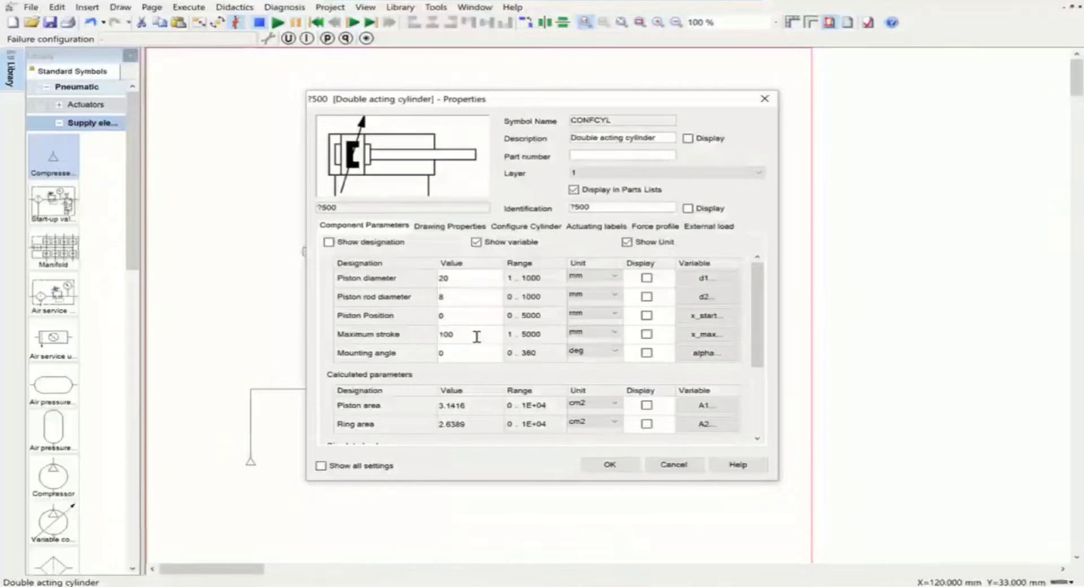
pyautogui.click(574, 227)
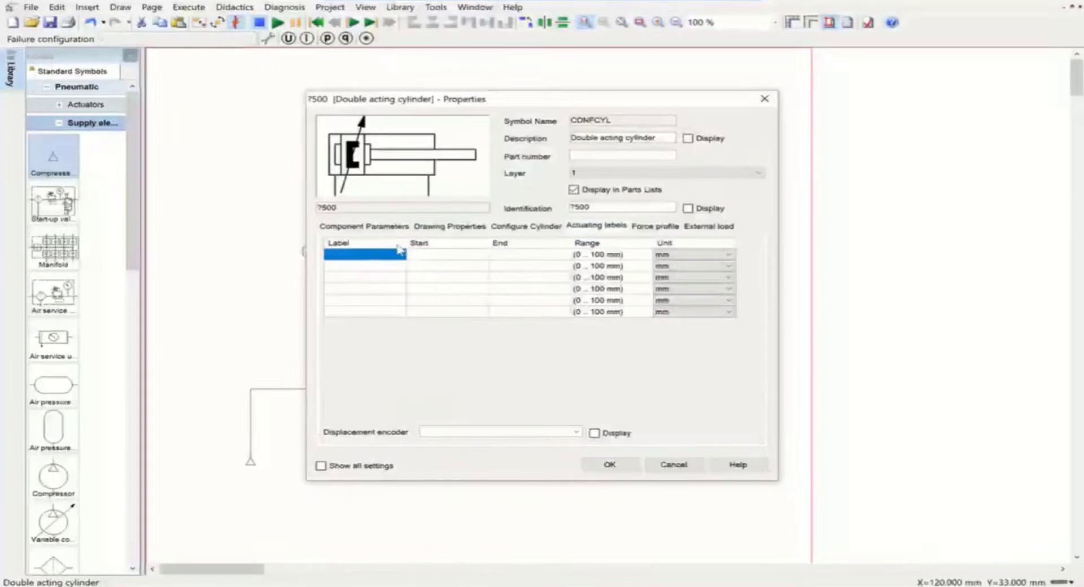
pyautogui.click(349, 256)
pyautogui.write('S1')
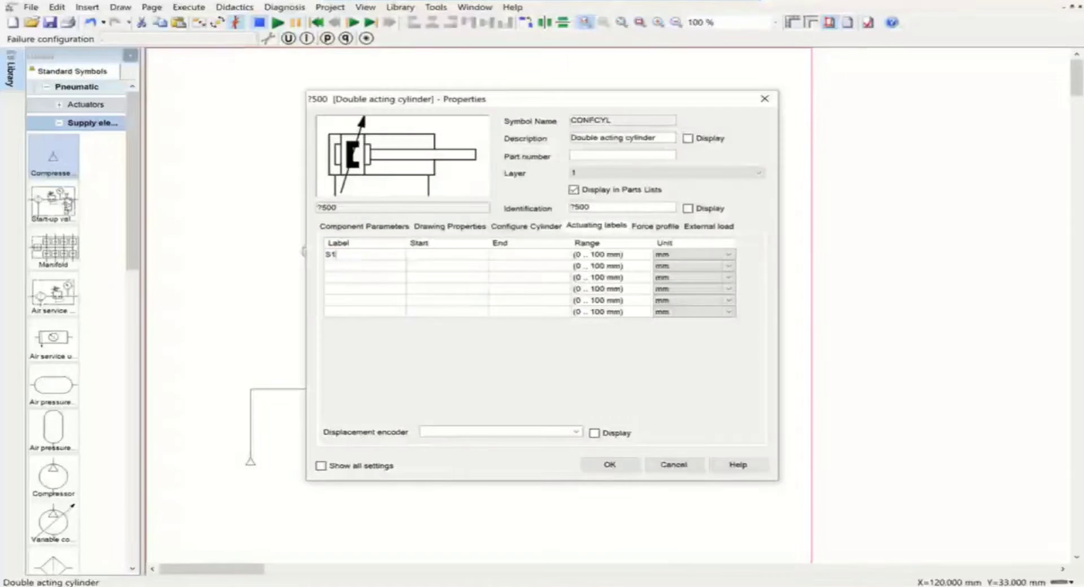
pyautogui.write('0')
pyautogui.click(359, 269)
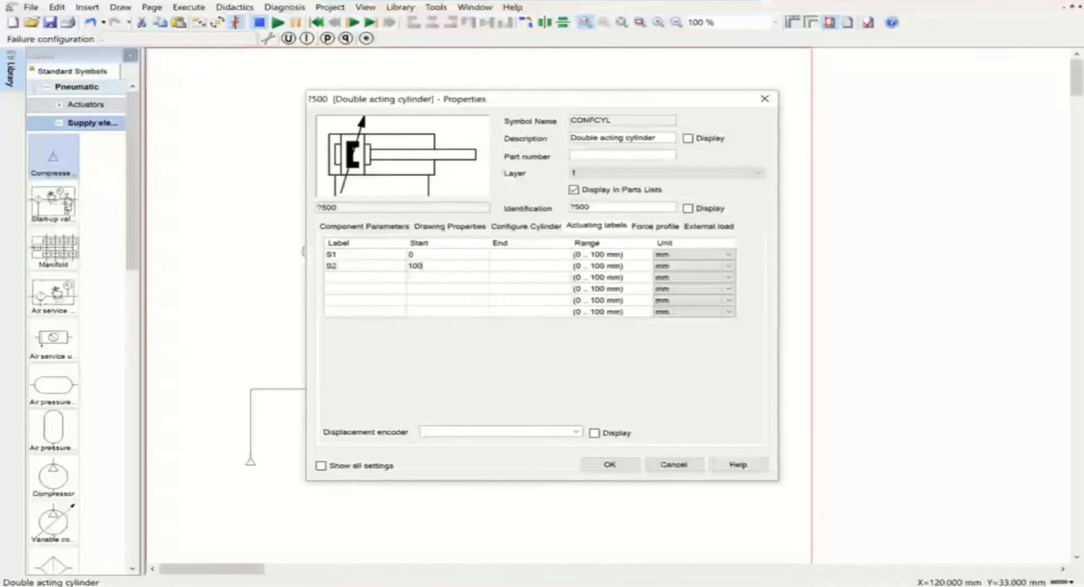
pyautogui.click(610, 464)
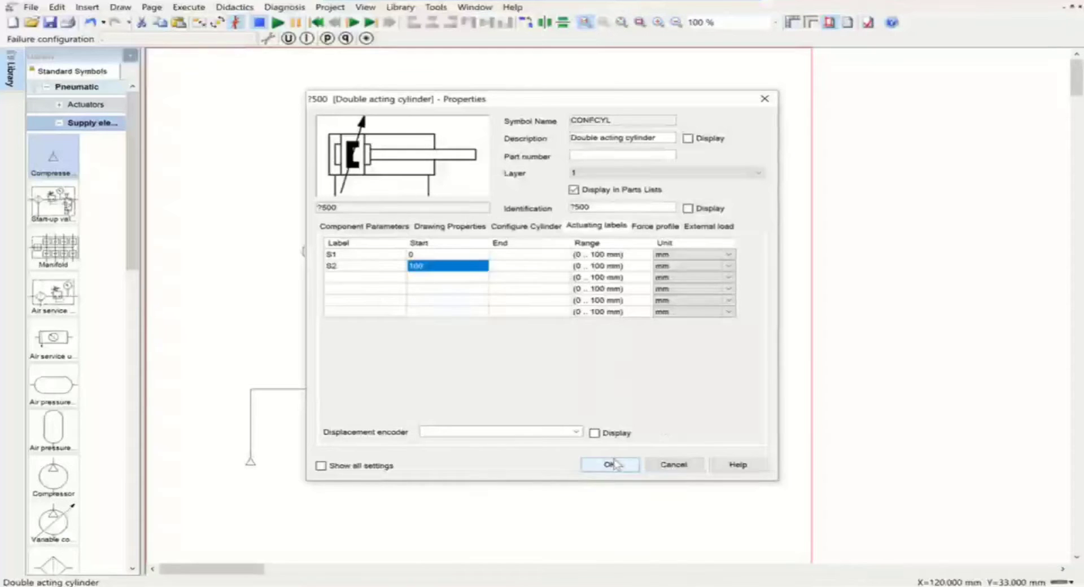
# - Set the double acting cylinder's identification to 1A and display it in the circuit
pyautogui.doubleClick(397, 122)
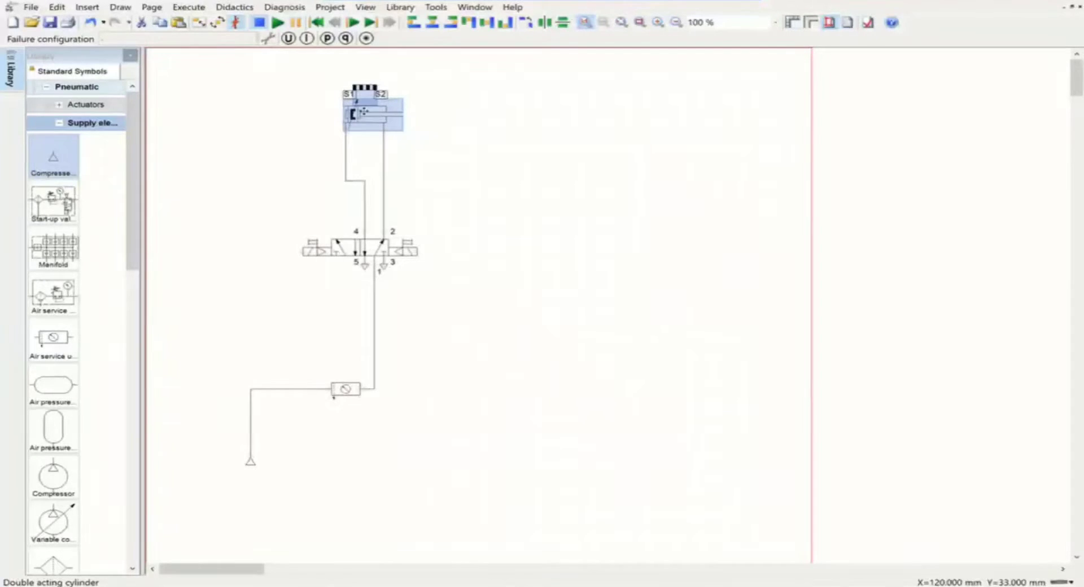
pyautogui.doubleClick(582, 207)
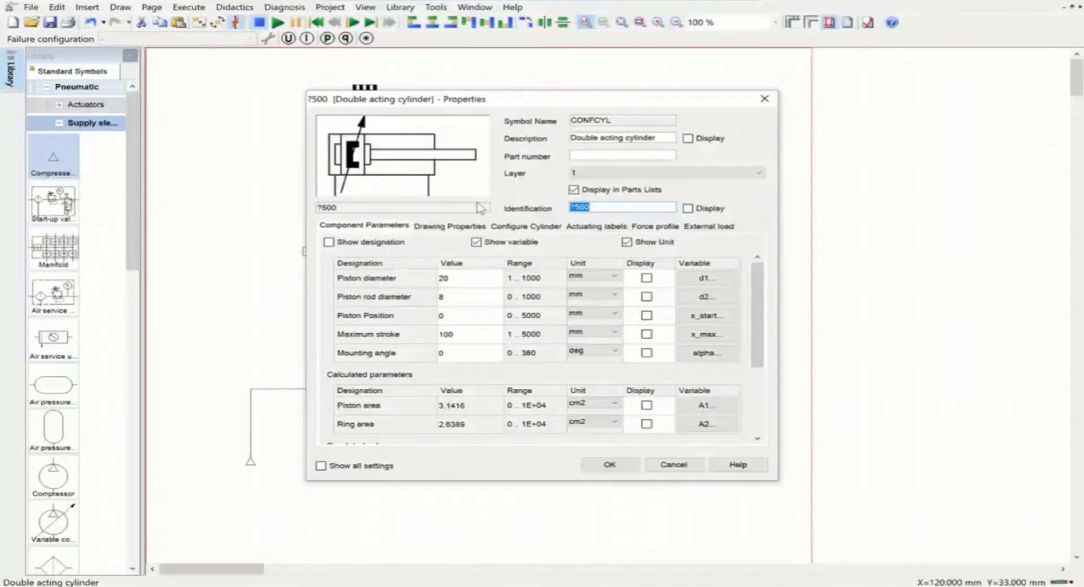
pyautogui.write('1A')
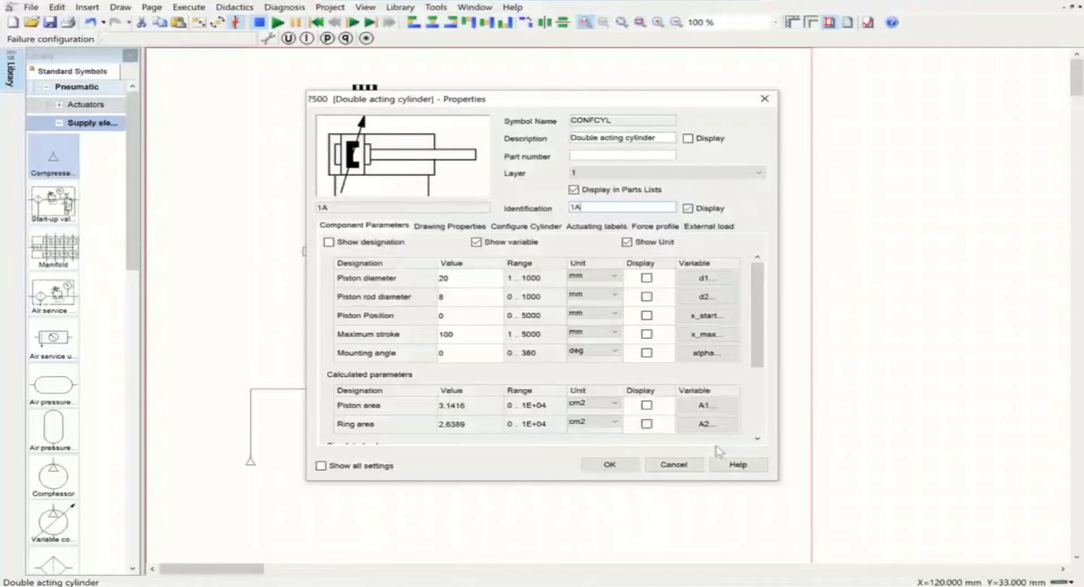
pyautogui.click(621, 468)
# - Set the 5/n way valve's identification to 1V1 and display it in the circuit
pyautogui.doubleClick(362, 249)
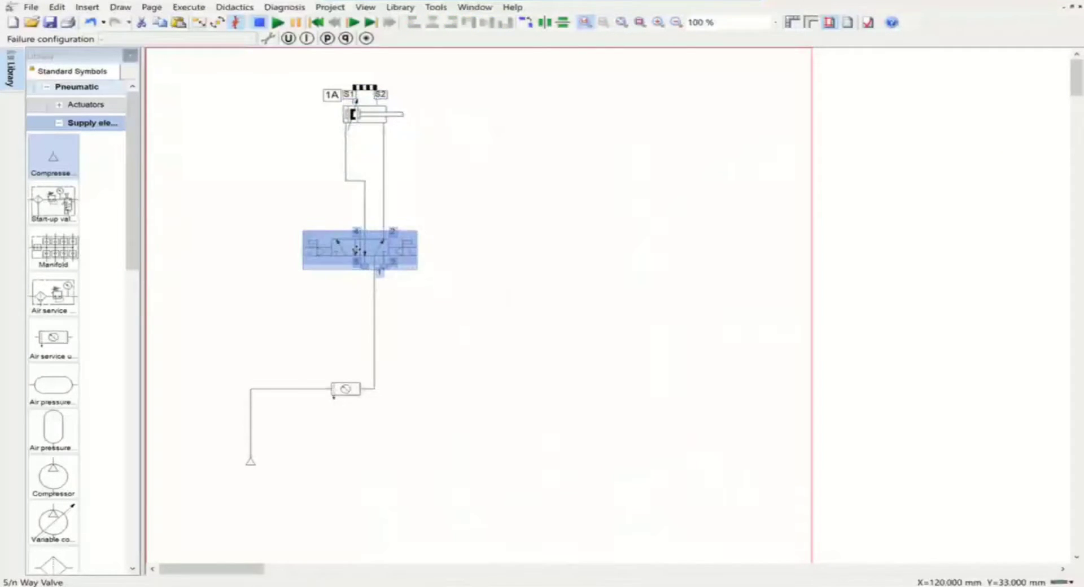
pyautogui.doubleClick(588, 207)
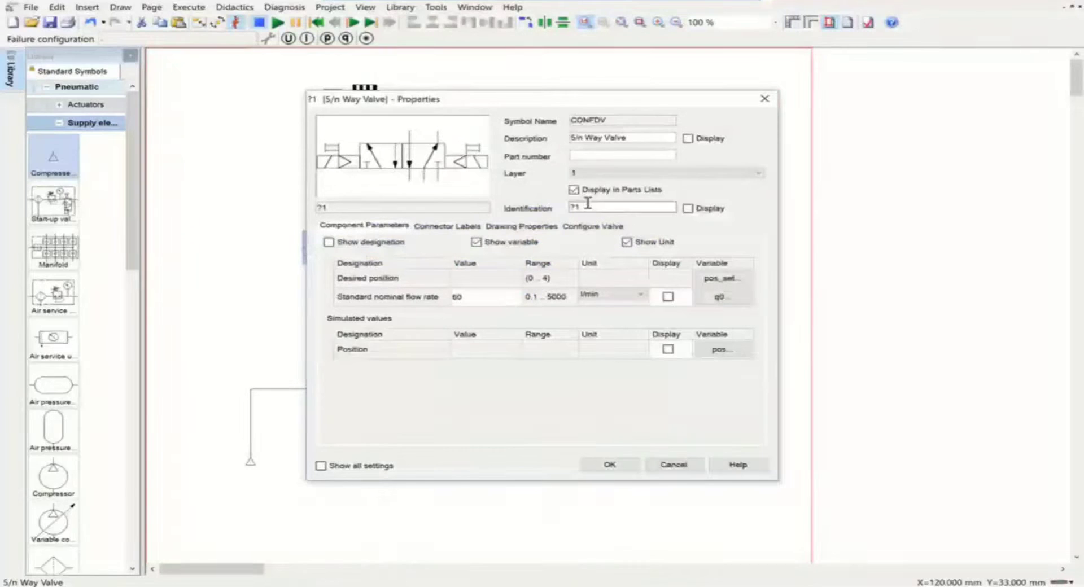
pyautogui.write('1V1')
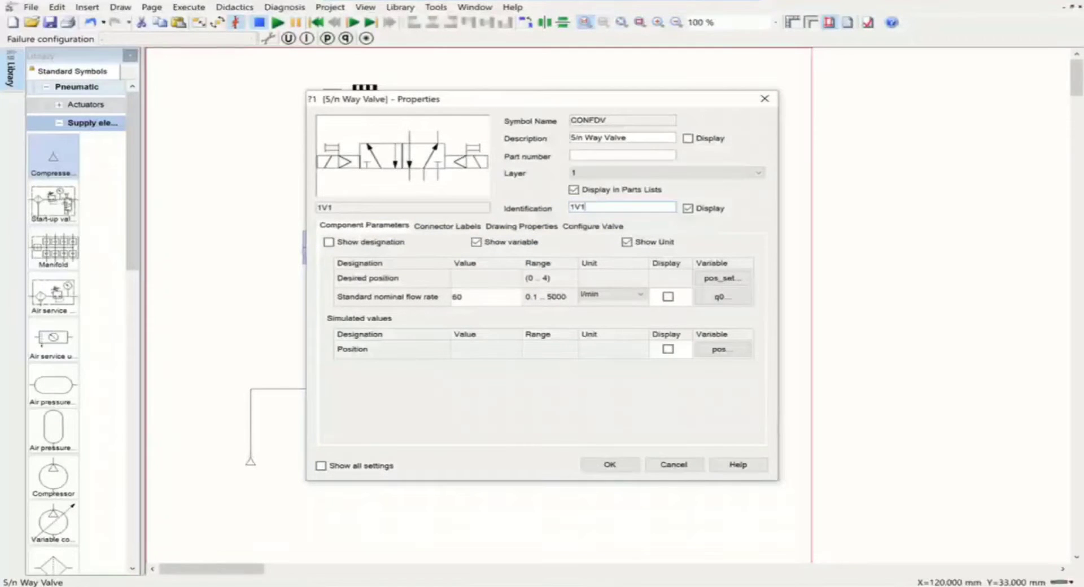
pyautogui.click(621, 465)
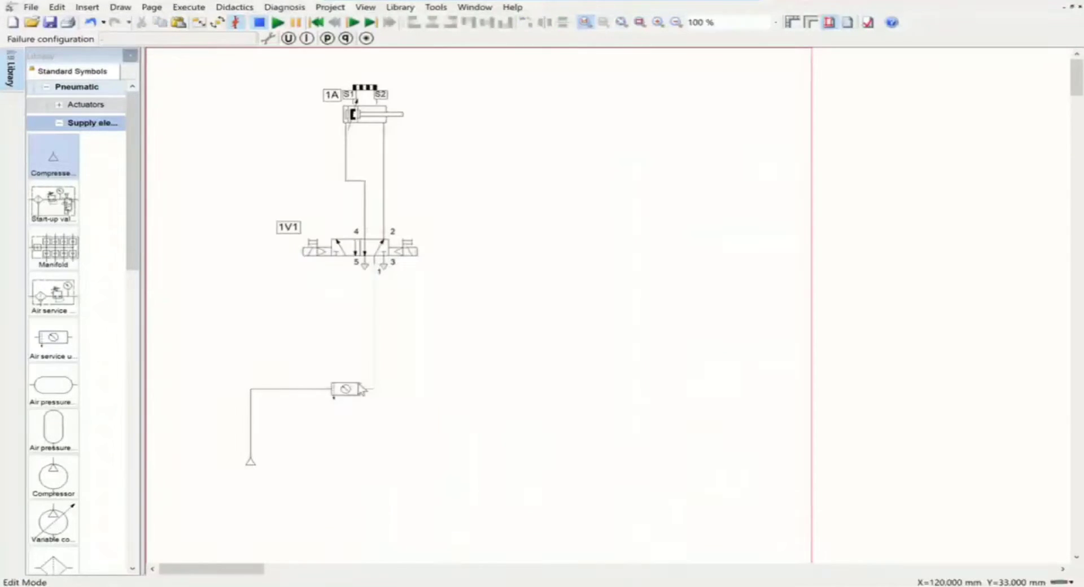
# - Set the air service unit's identification to 0Z and display it in the circuit
pyautogui.doubleClick(347, 389)
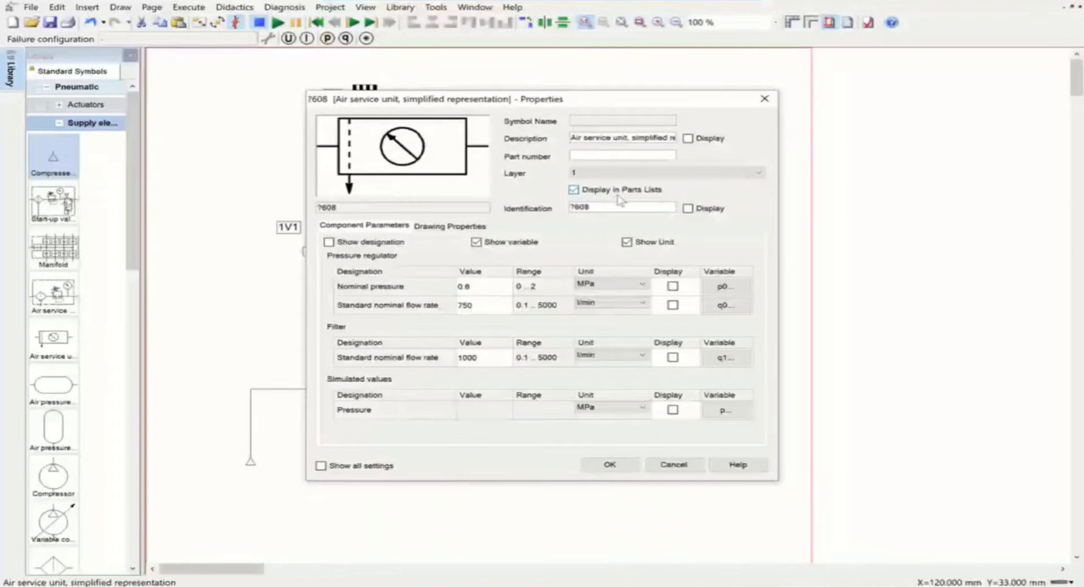
pyautogui.moveTo(618, 204); pyautogui.dragTo(503, 209)
pyautogui.write('0Z')
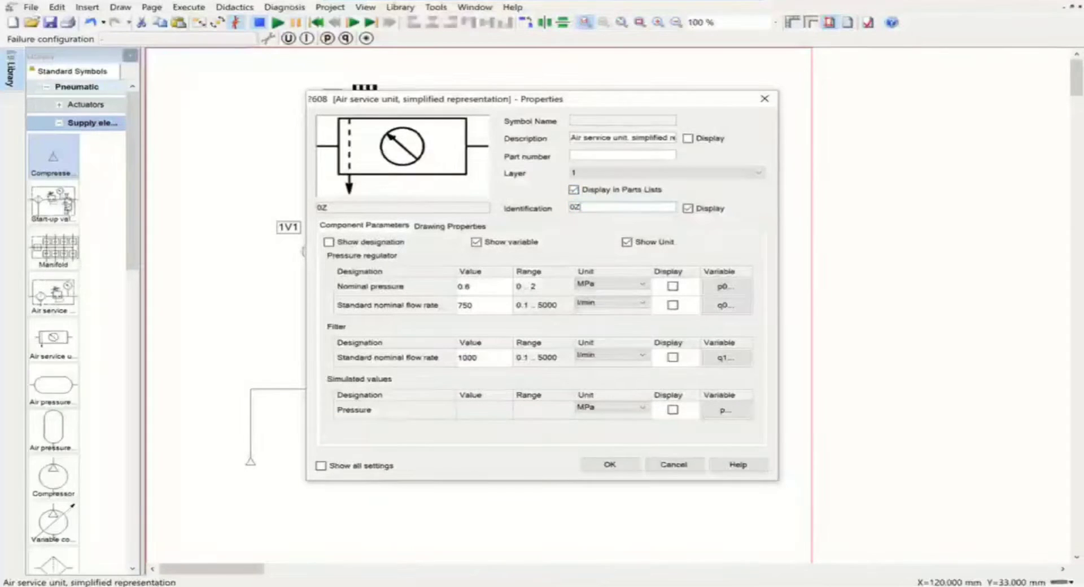
pyautogui.click(627, 466)
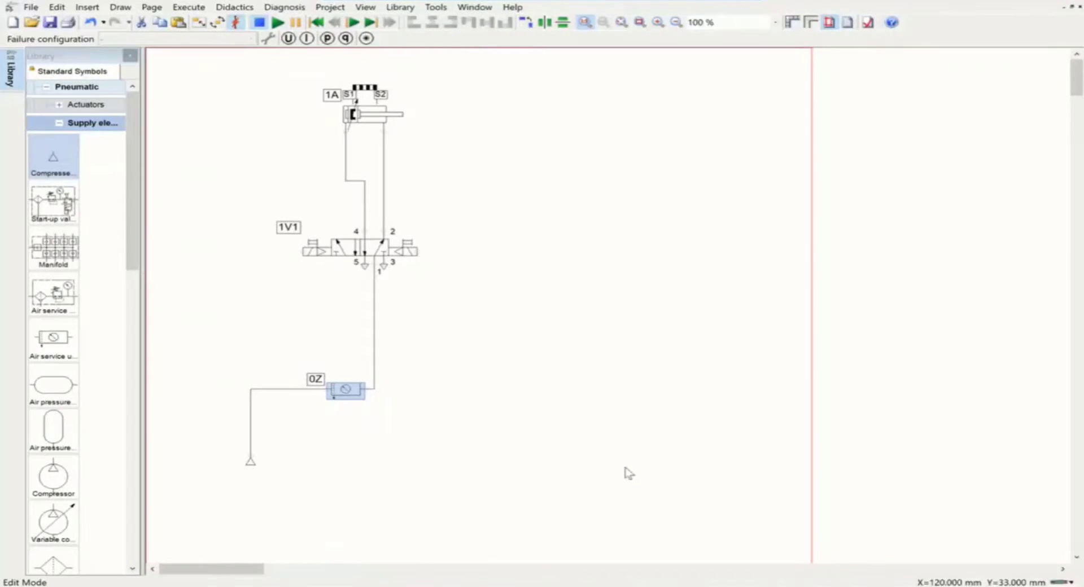
# - Place a 24 V connection above a 0 V connection beside the pneumatic circuit and draw a horizontal supply rail from each
pyautogui.click(59, 123)
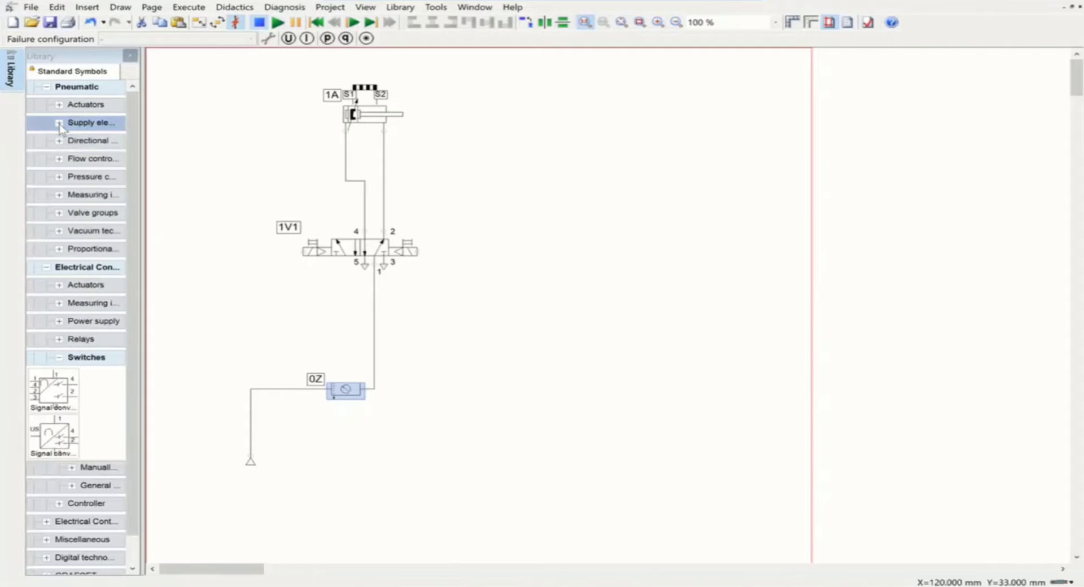
pyautogui.click(47, 86)
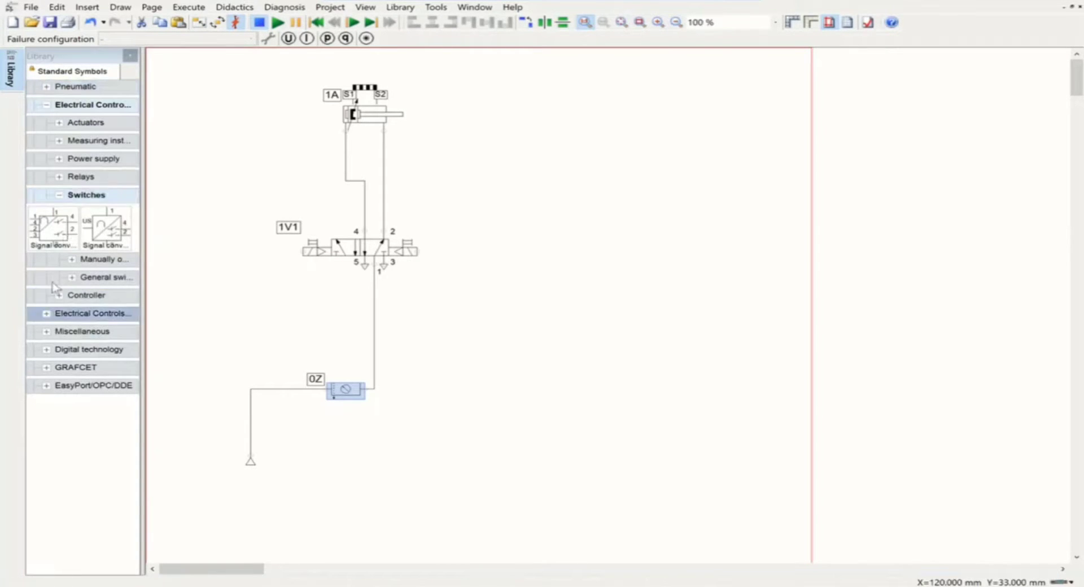
pyautogui.click(58, 159)
pyautogui.moveTo(52, 192); pyautogui.dragTo(513, 113)
pyautogui.moveTo(105, 192); pyautogui.dragTo(520, 387)
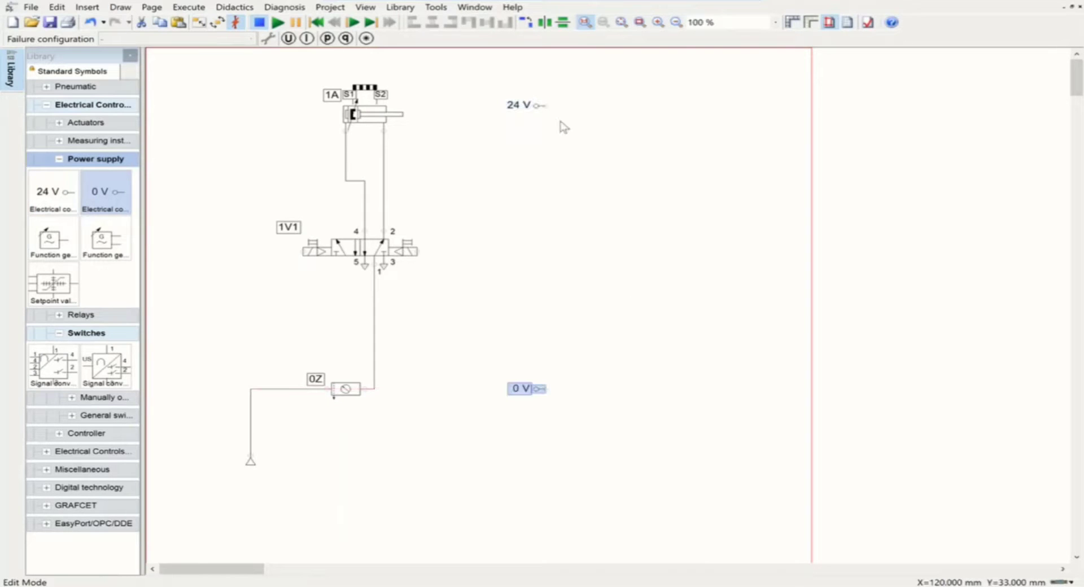
pyautogui.moveTo(546, 106); pyautogui.dragTo(774, 106)
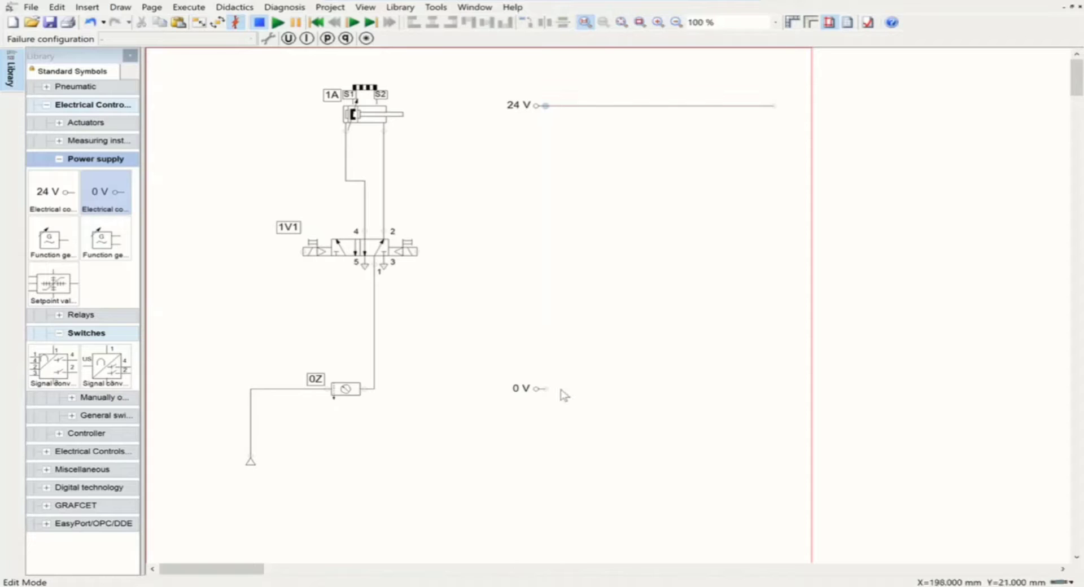
pyautogui.moveTo(546, 389); pyautogui.dragTo(773, 388)
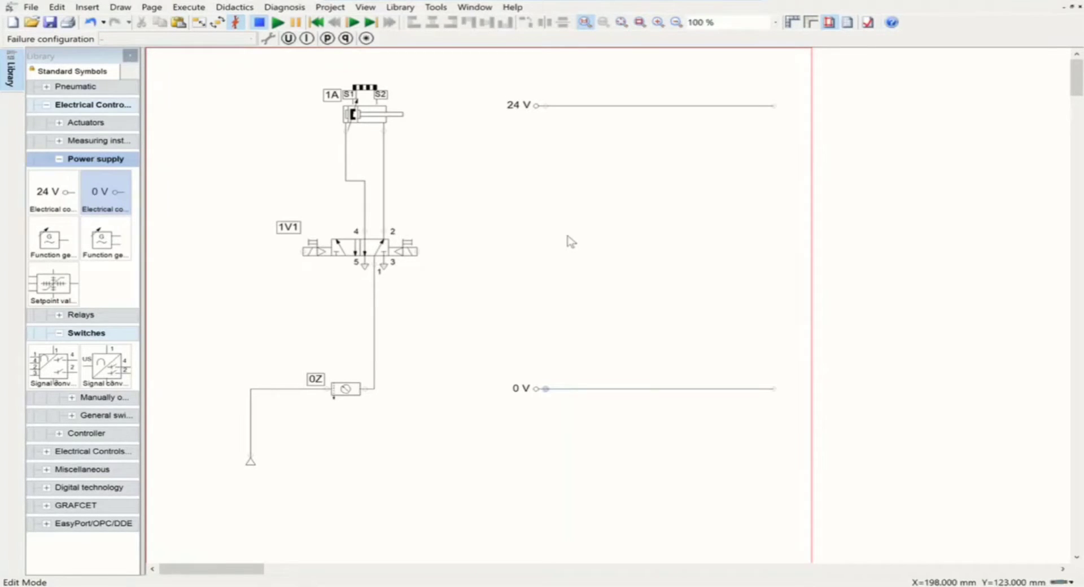
# - Place two general make switches side by side just below the 24 V rail
pyautogui.click(58, 159)
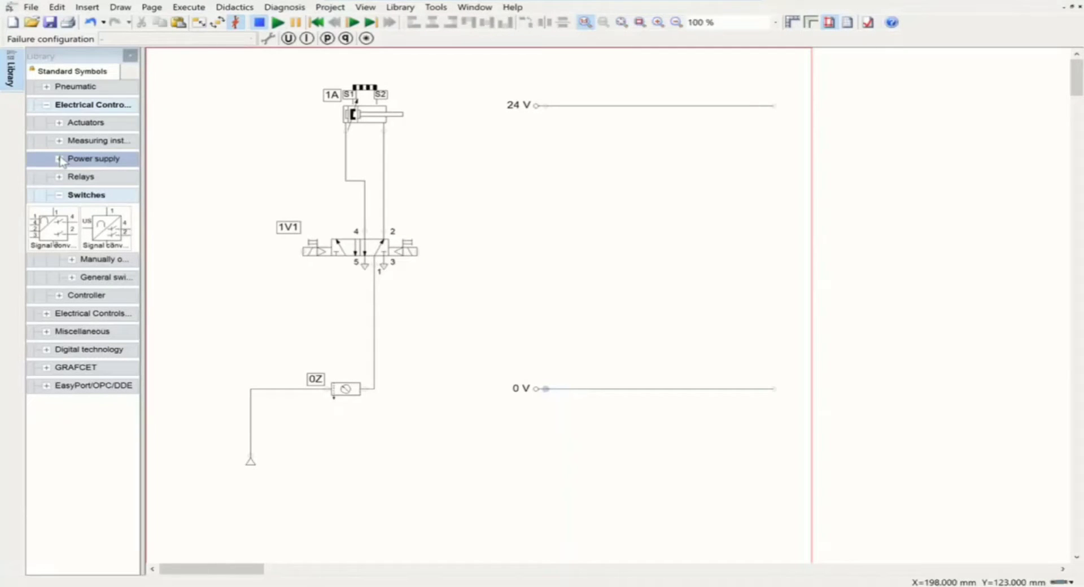
pyautogui.click(72, 277)
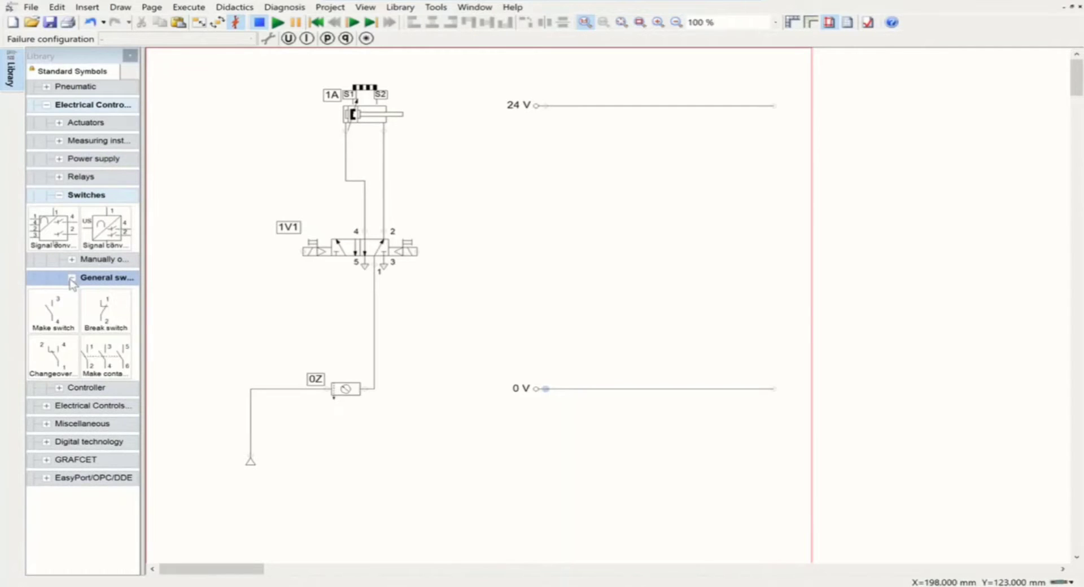
pyautogui.moveTo(53, 310); pyautogui.dragTo(588, 165)
pyautogui.moveTo(151, 294); pyautogui.dragTo(676, 172)
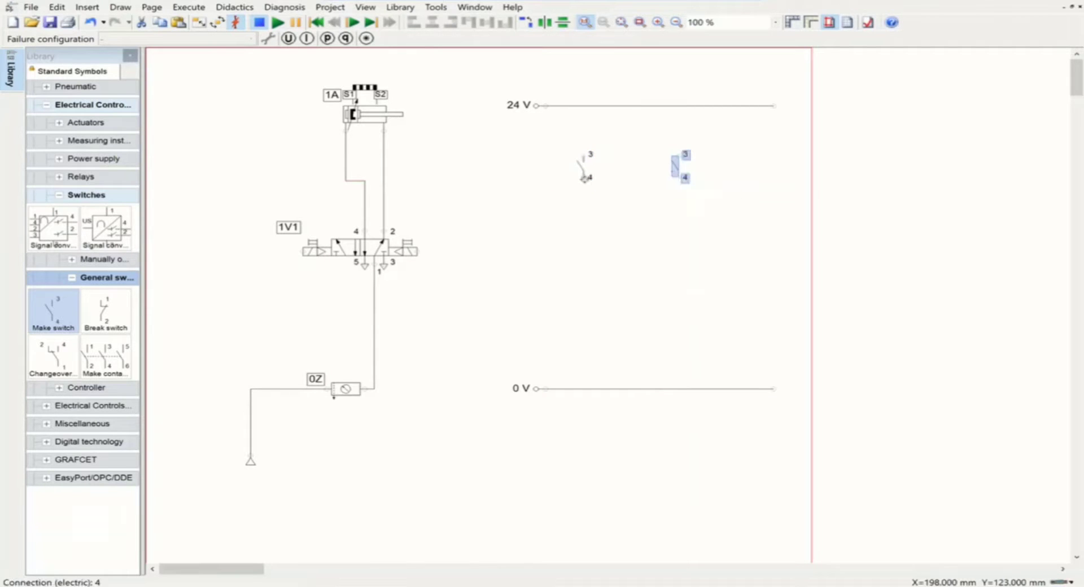
# - Add a break pushbutton directly below the first make switch, in line with its lower terminal
pyautogui.click(70, 279)
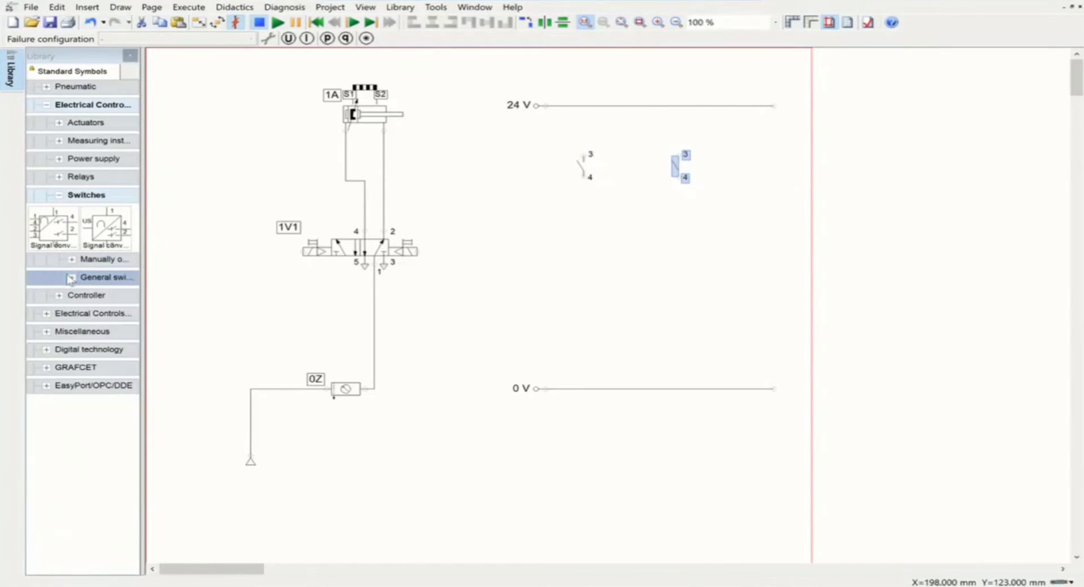
pyautogui.click(72, 259)
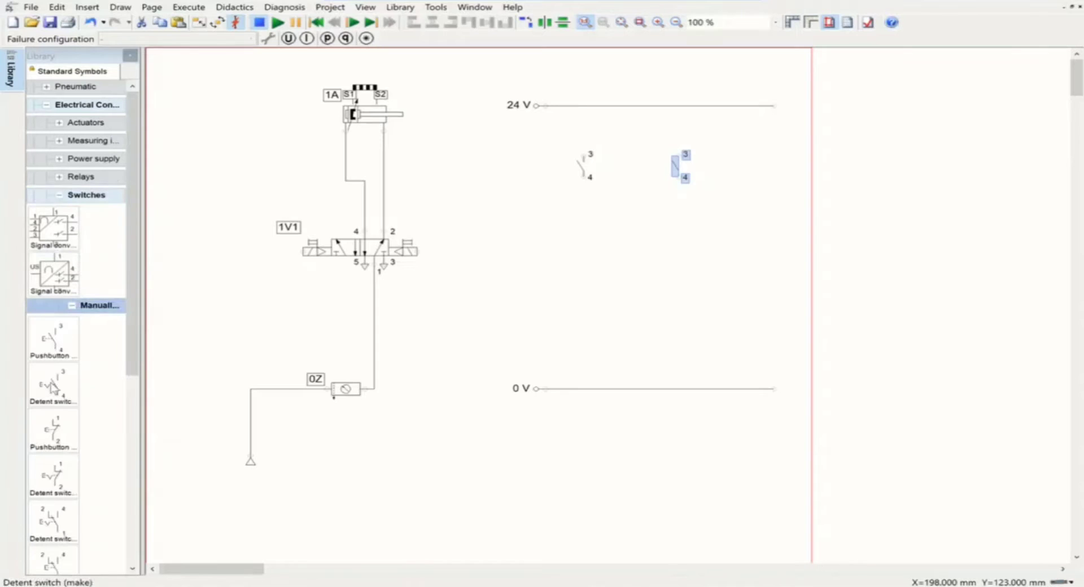
pyautogui.click(51, 385)
pyautogui.click(53, 431)
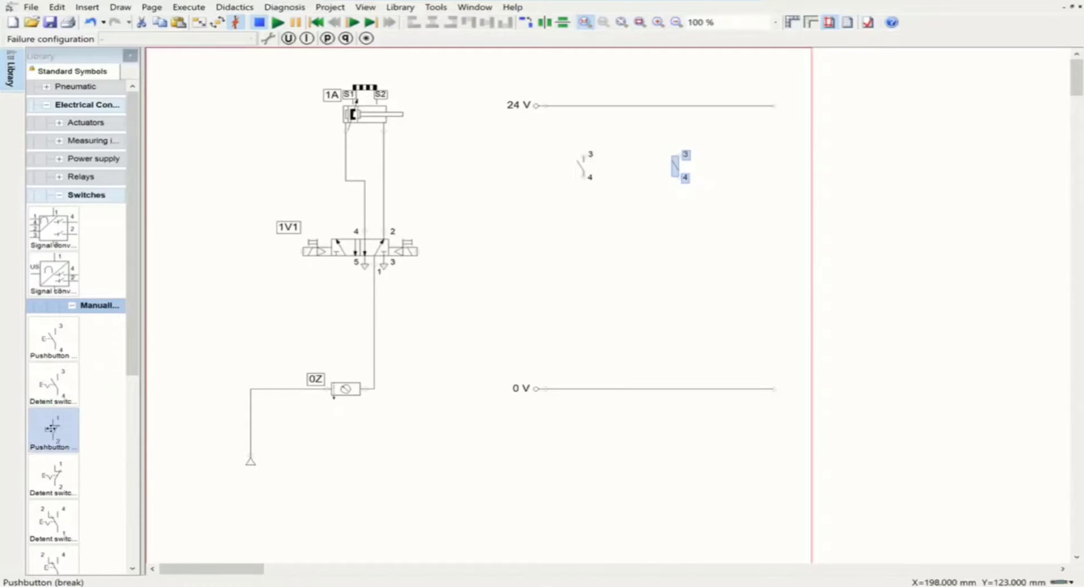
pyautogui.moveTo(51, 428); pyautogui.dragTo(588, 249)
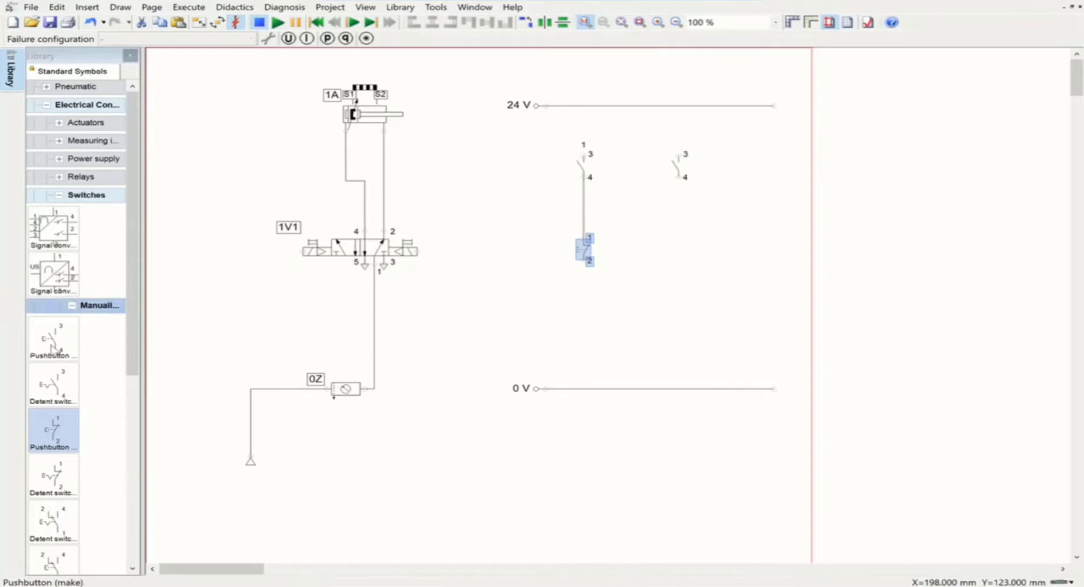
# - Add two valve solenoids above the 0 V rail, one below the break pushbutton and one below the second make switch
pyautogui.click(72, 305)
pyautogui.click(59, 179)
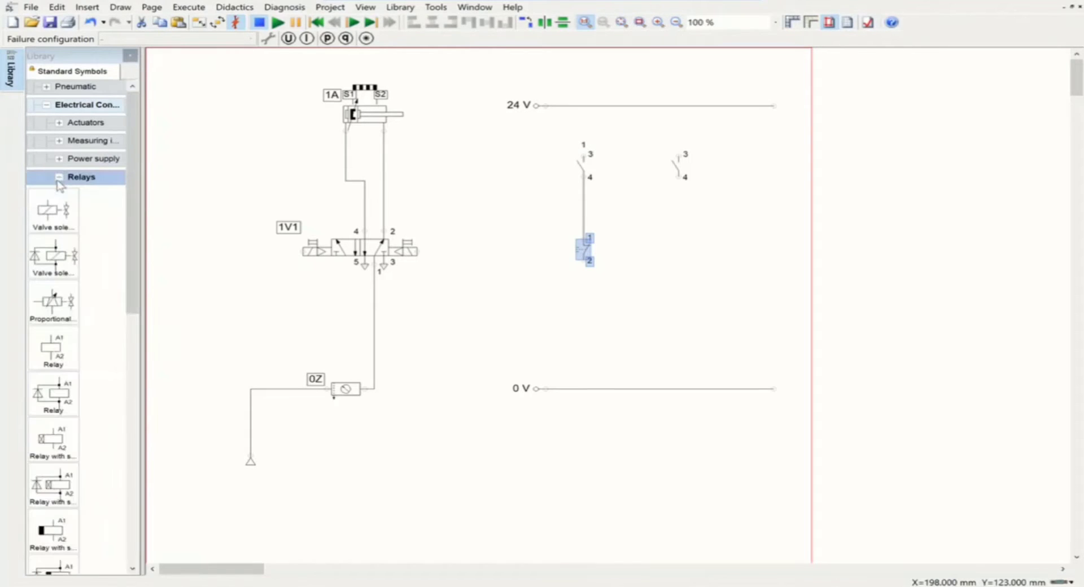
pyautogui.moveTo(46, 220); pyautogui.dragTo(560, 355)
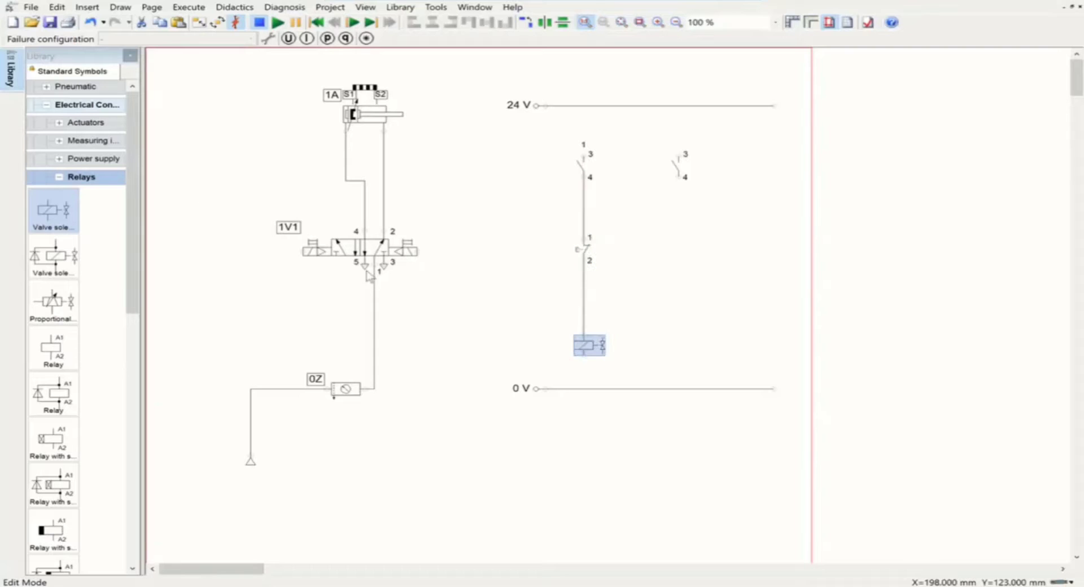
pyautogui.moveTo(63, 208); pyautogui.dragTo(701, 335)
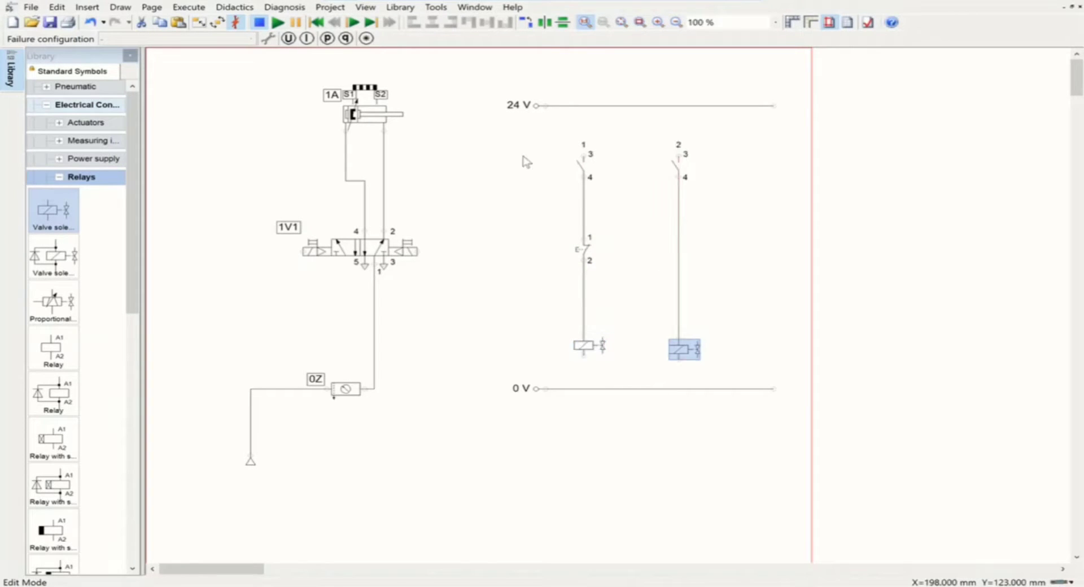
# - Wire both make switches up to the 24 V rail and both valve solenoids down to the 0 V rail
pyautogui.moveTo(585, 154); pyautogui.dragTo(583, 106)
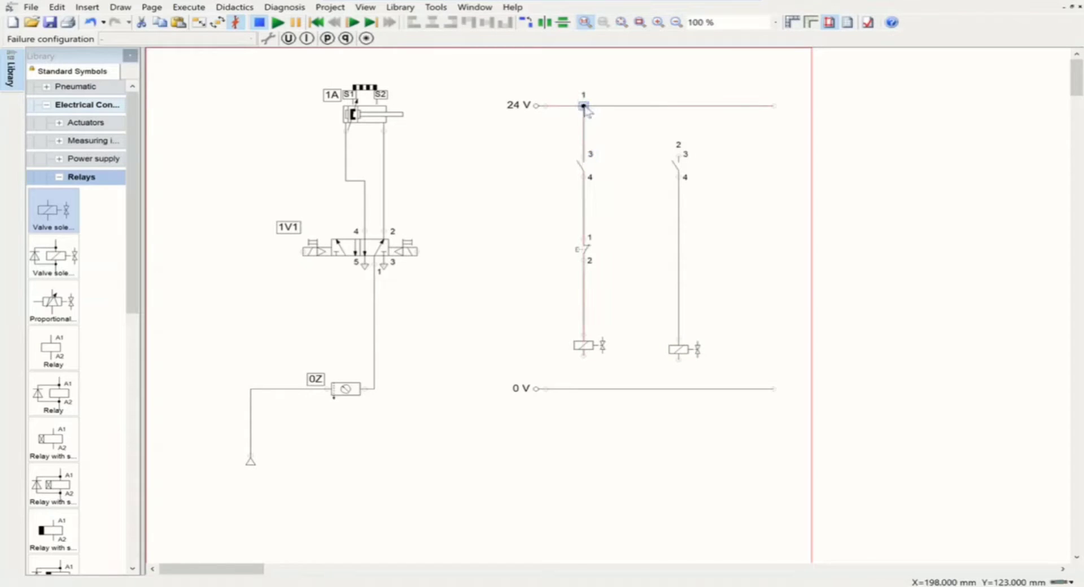
pyautogui.moveTo(583, 355); pyautogui.dragTo(584, 388)
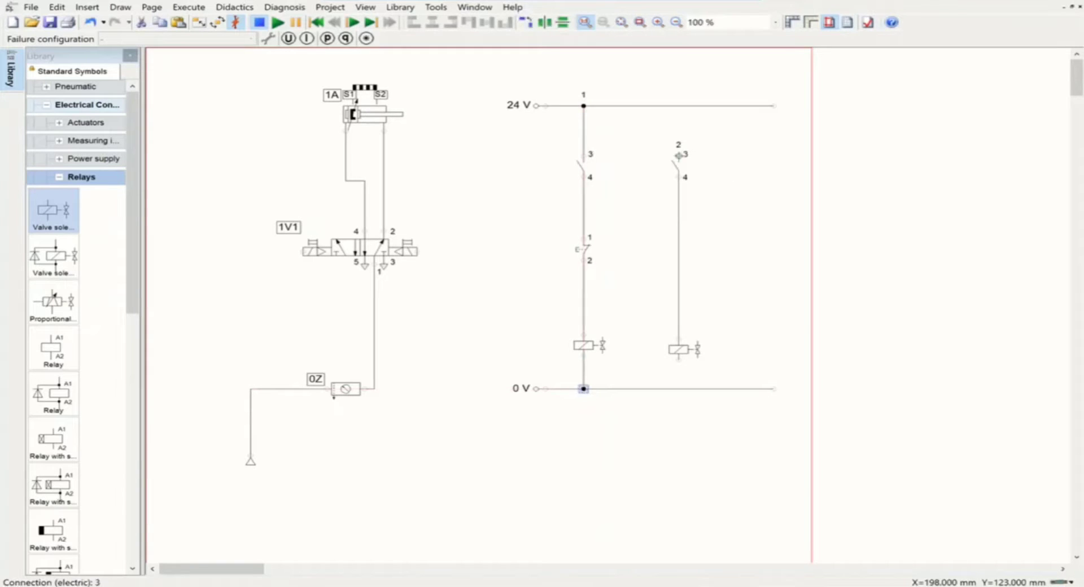
pyautogui.moveTo(679, 154); pyautogui.dragTo(678, 107)
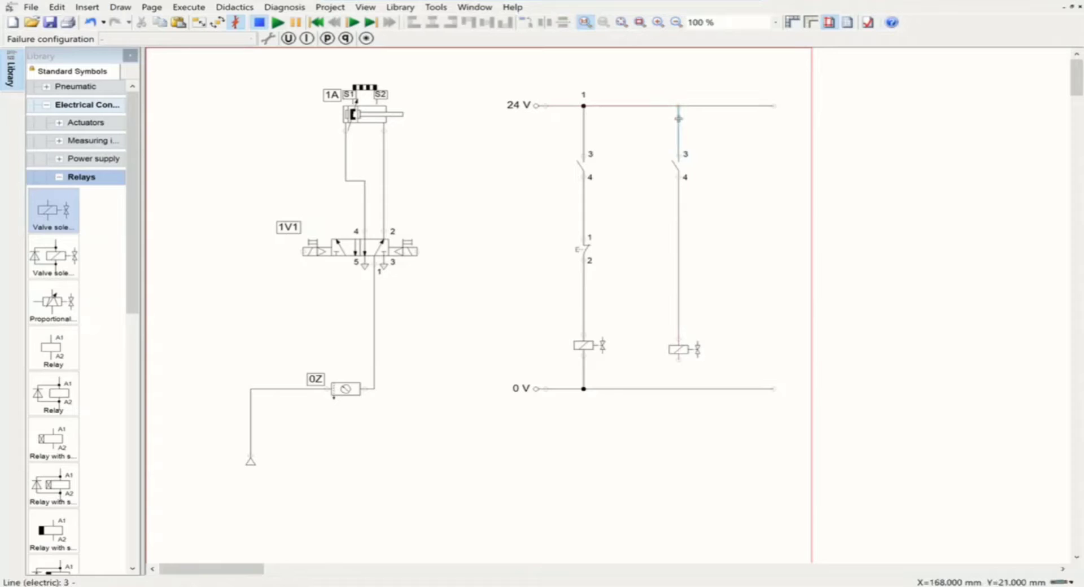
pyautogui.hotkey('ctrl', 'z')
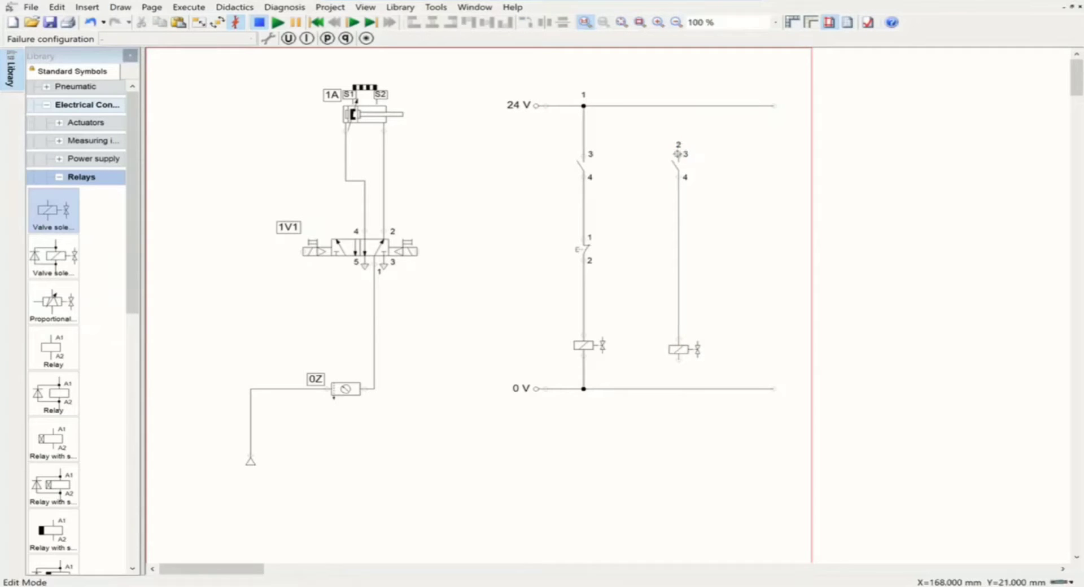
pyautogui.moveTo(684, 154); pyautogui.dragTo(681, 105)
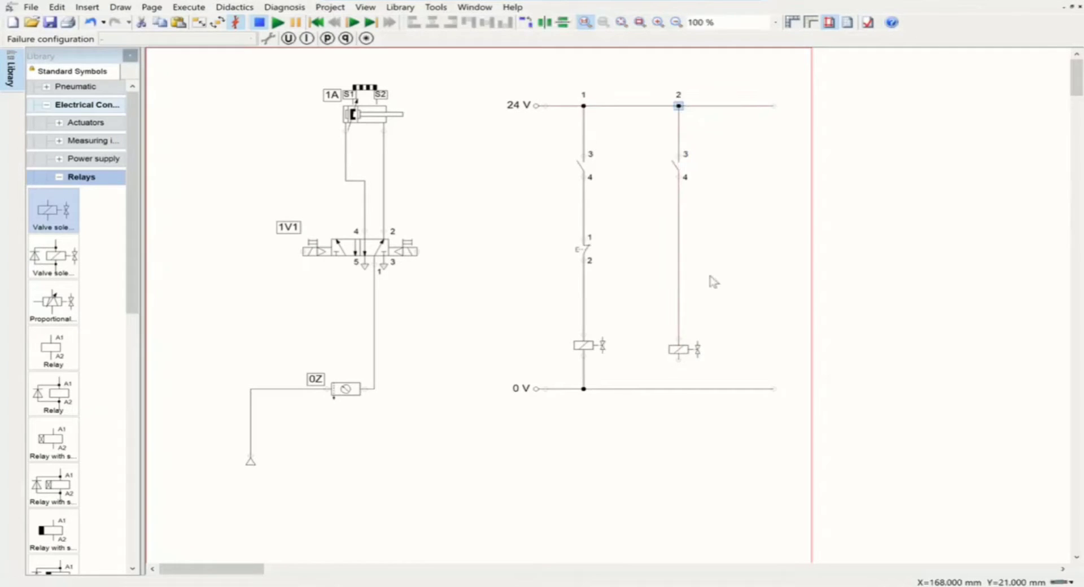
pyautogui.moveTo(678, 360); pyautogui.dragTo(678, 389)
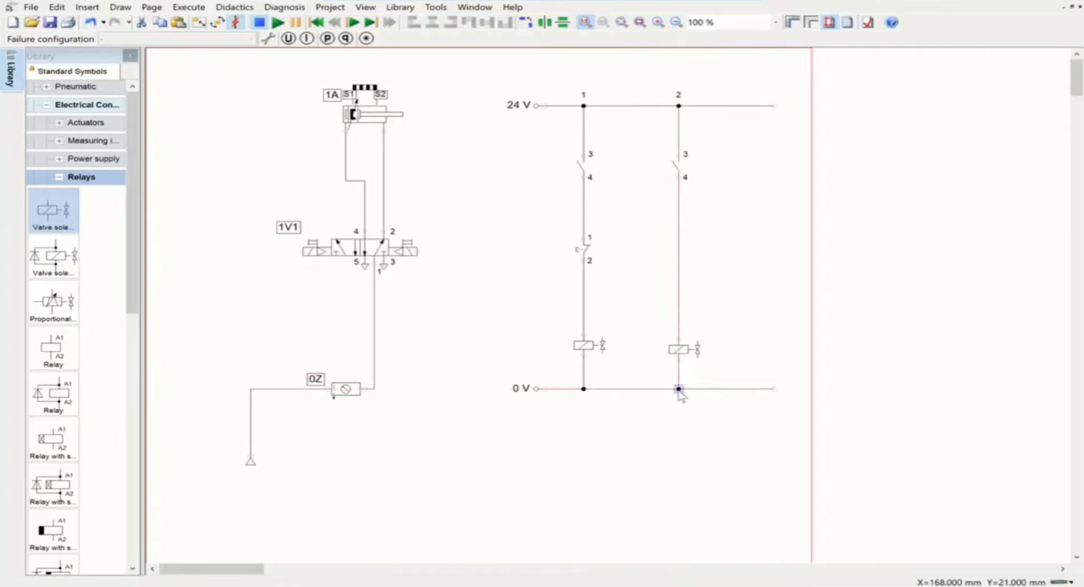
# - Assign S1 as the main component of the first make switch, triggered as a limit switch
pyautogui.doubleClick(580, 169)
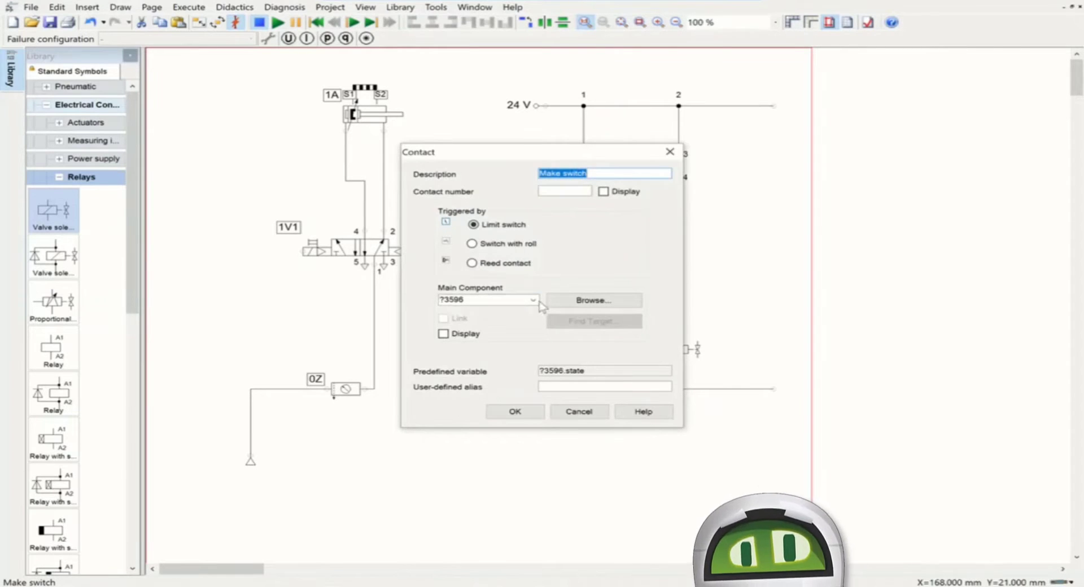
pyautogui.click(511, 300)
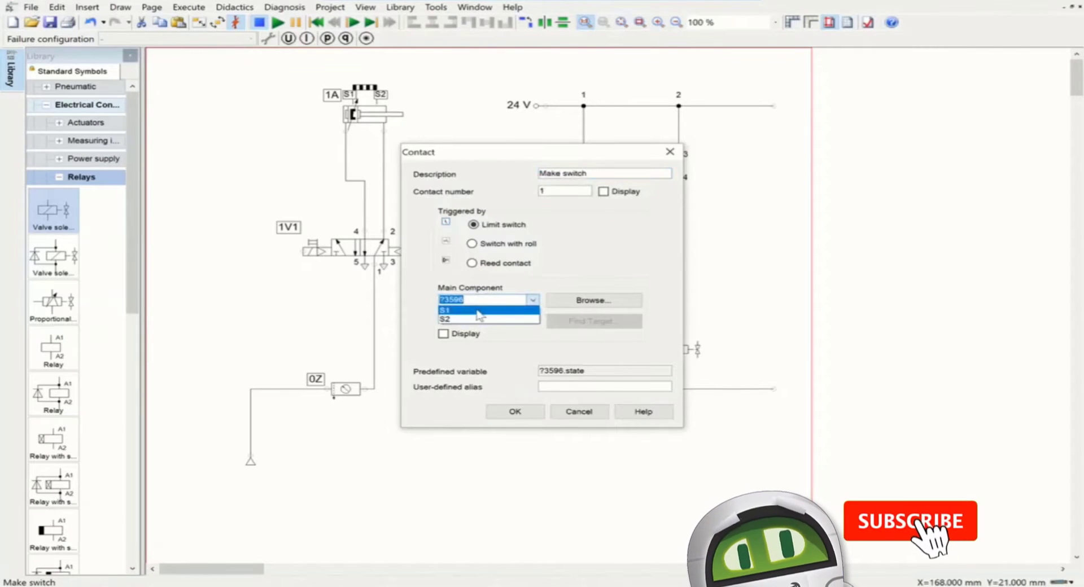
pyautogui.click(463, 310)
pyautogui.click(515, 412)
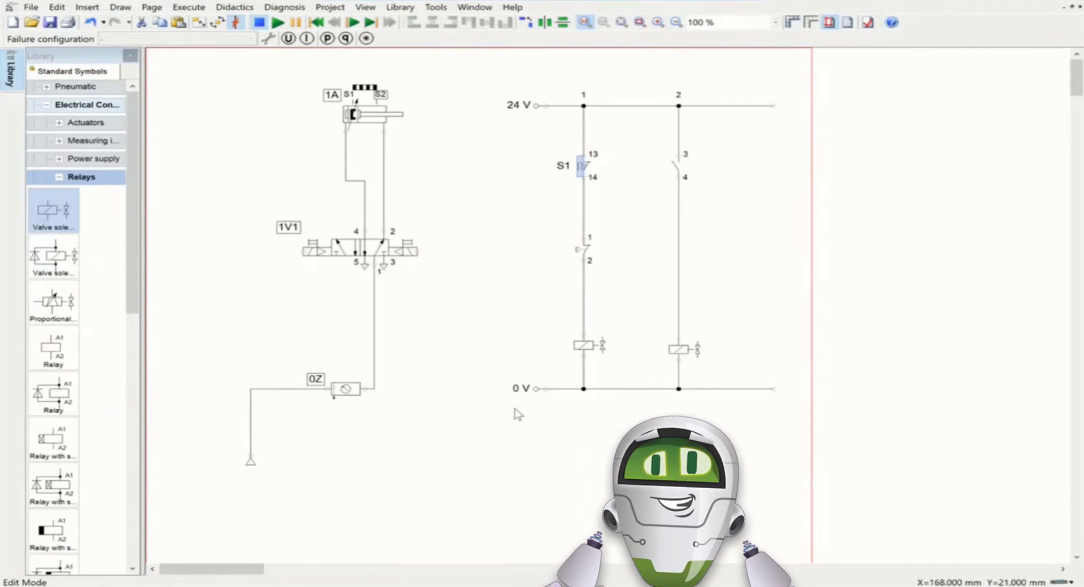
# - Assign S2 as the main component of the second make switch, triggered as a limit switch
pyautogui.doubleClick(677, 168)
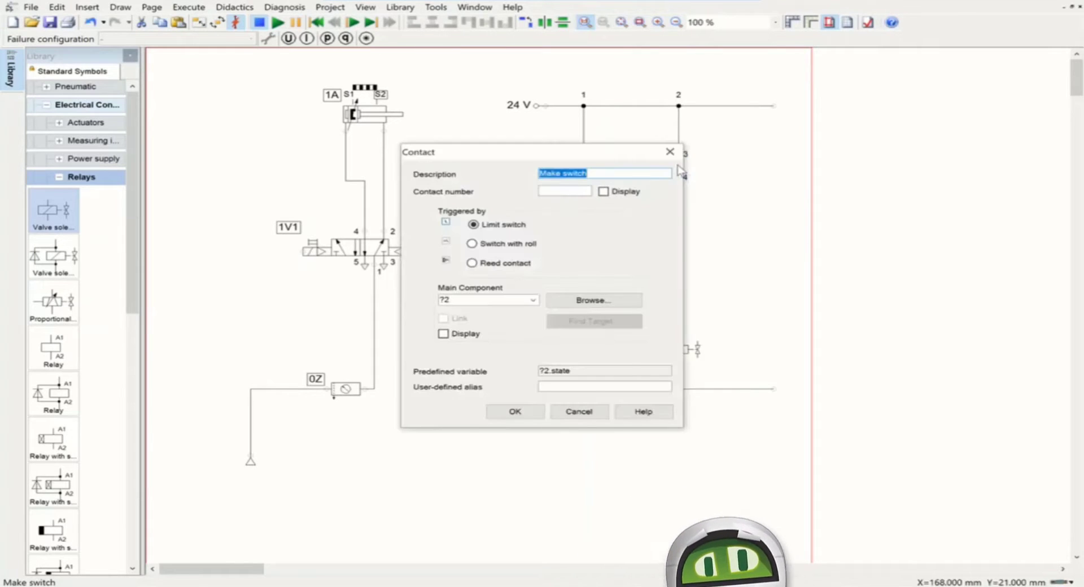
pyautogui.click(533, 300)
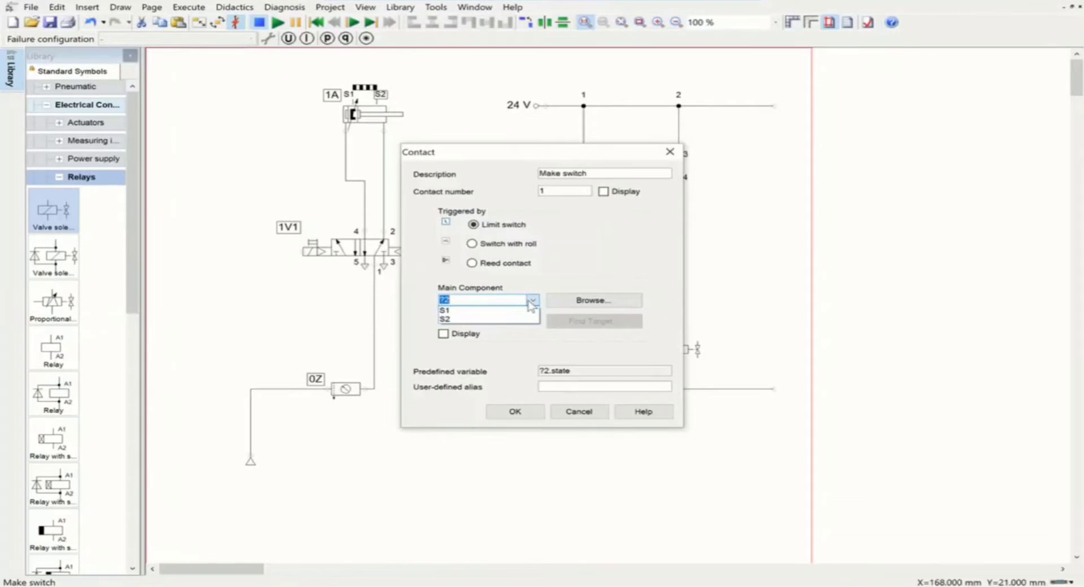
pyautogui.click(491, 320)
pyautogui.click(530, 411)
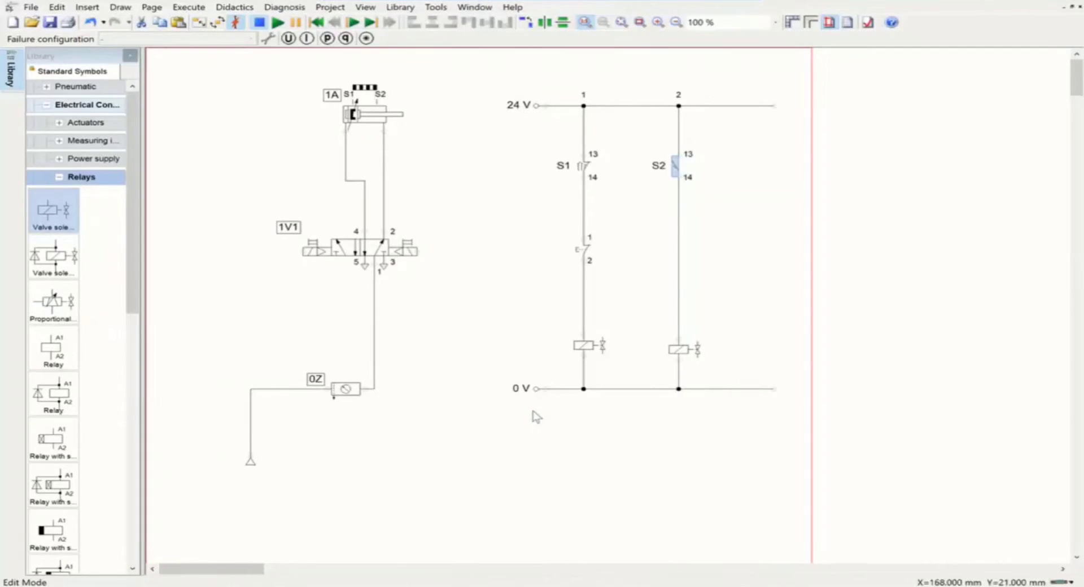
# - Set the break pushbutton's identification to 1S1 and display it in the circuit
pyautogui.doubleClick(587, 255)
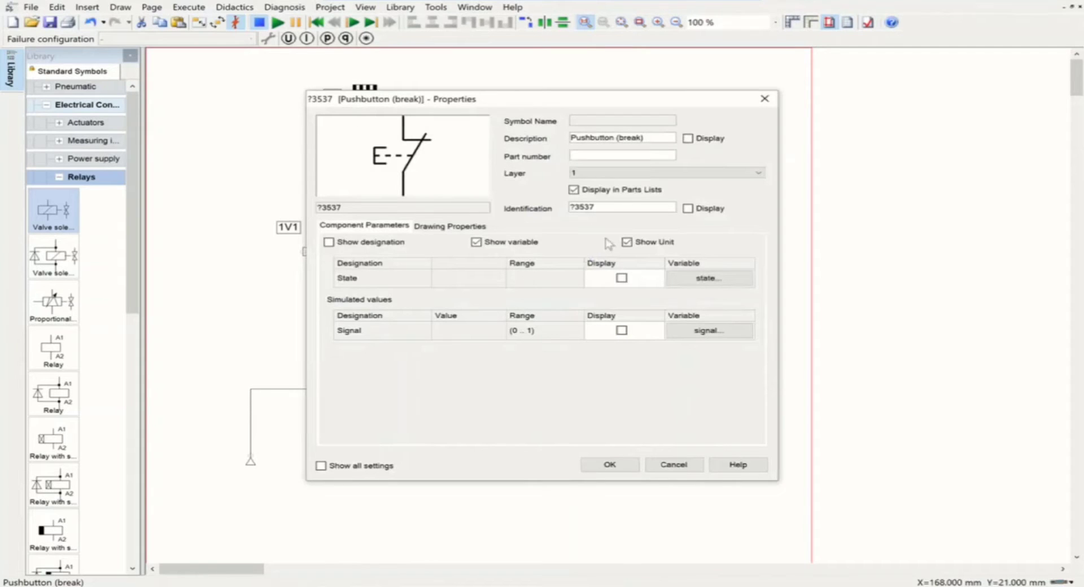
pyautogui.click(598, 207)
pyautogui.hotkey('ctrl', 'a')
pyautogui.write('1S')
pyautogui.click(610, 465)
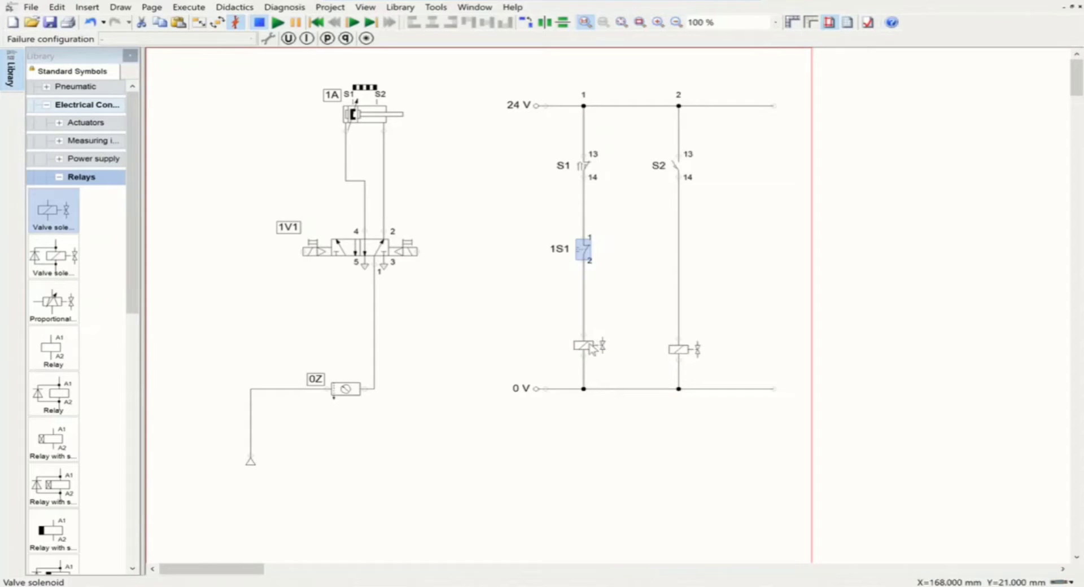
# - Set the identification of the valve solenoid in the first current path to 1Y1 and display it
pyautogui.doubleClick(588, 344)
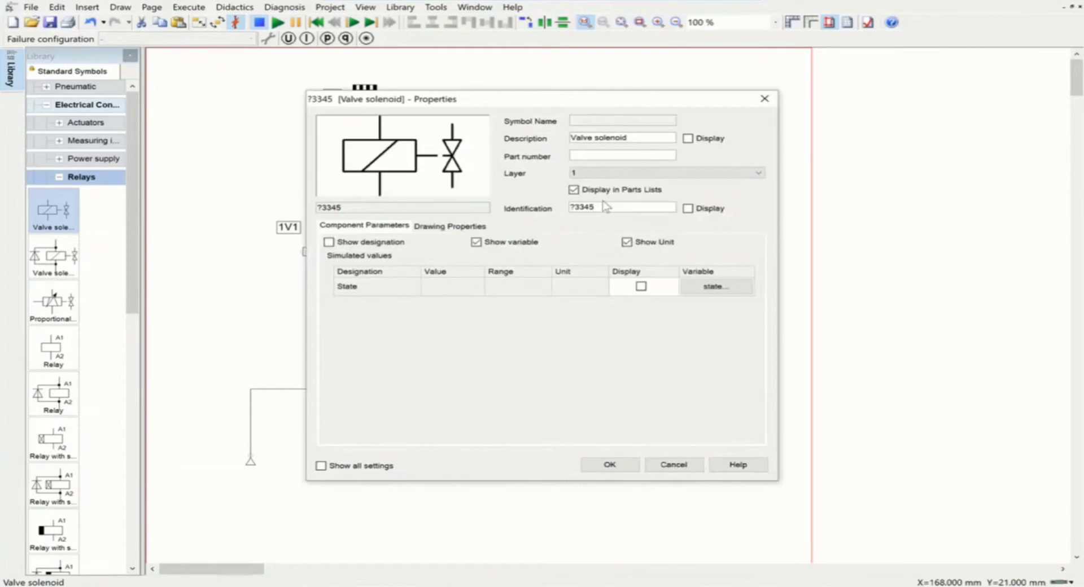
pyautogui.write('1Y1')
pyautogui.click(610, 465)
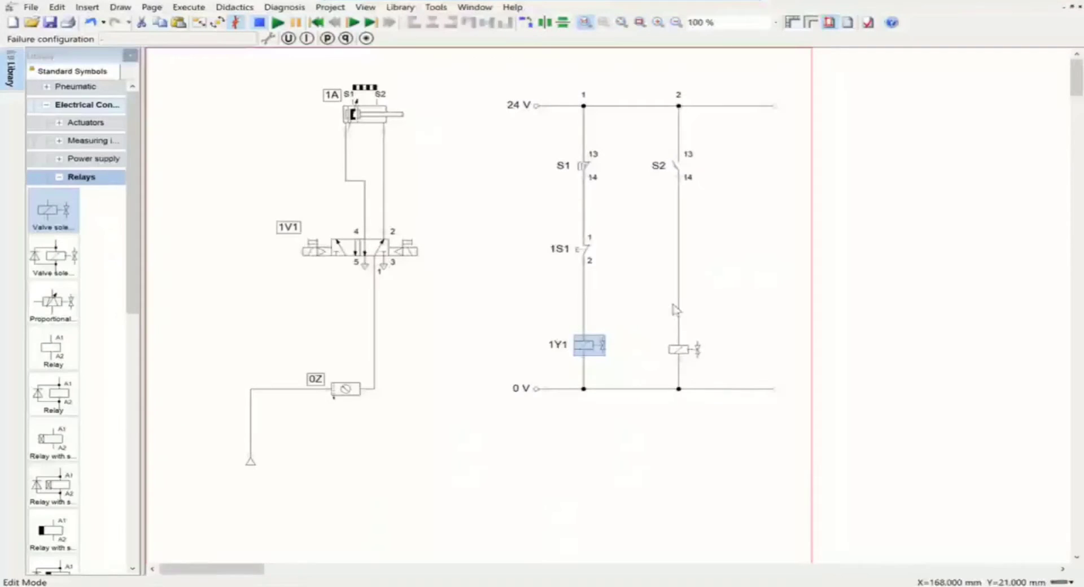
# - Set the identification of the valve solenoid in the second current path to 1Y2 and display it
pyautogui.doubleClick(683, 349)
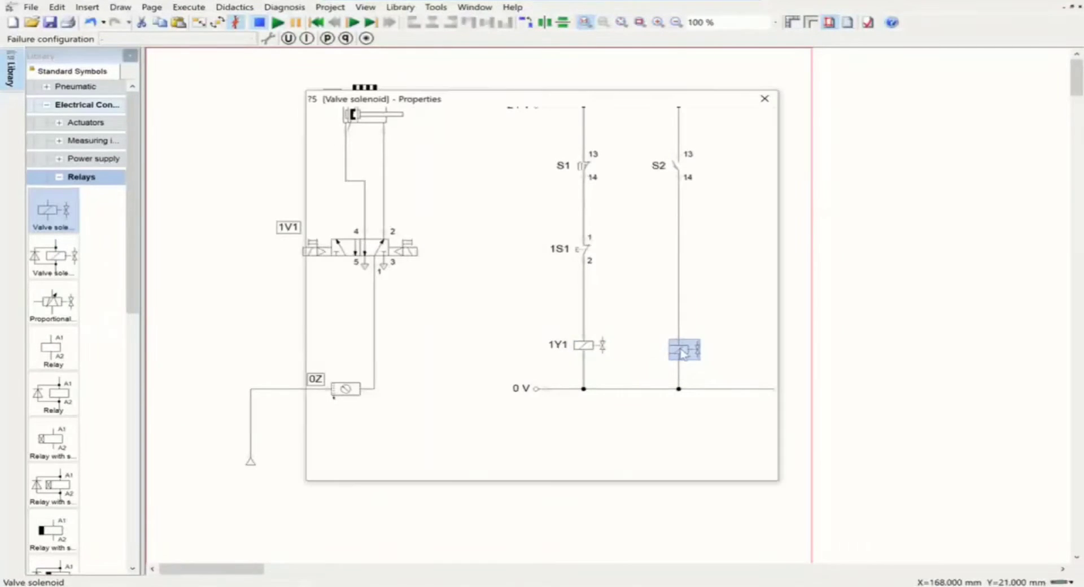
pyautogui.moveTo(589, 208); pyautogui.dragTo(539, 209)
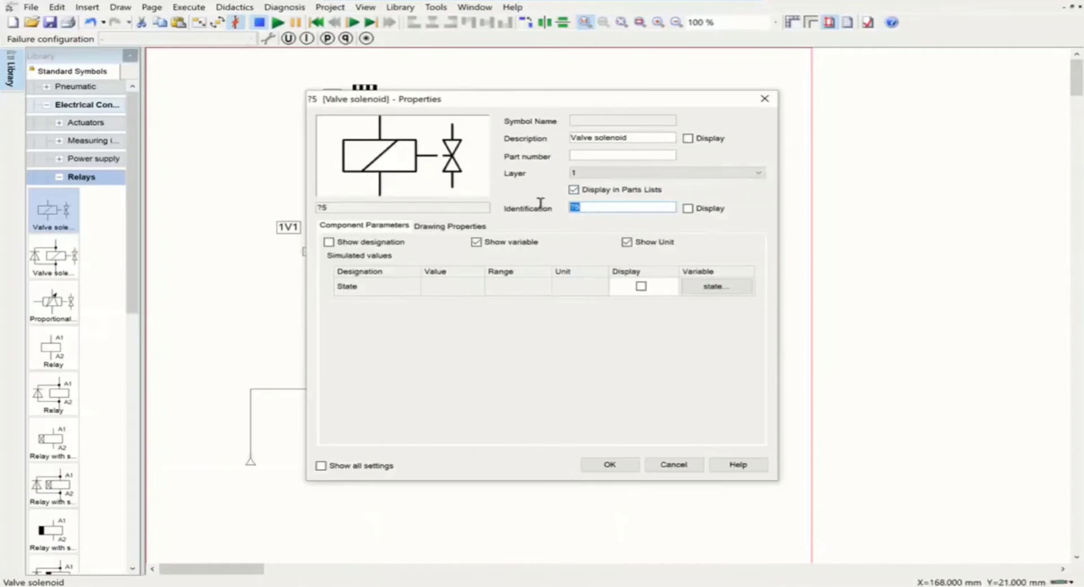
pyautogui.write('1Y2')
pyautogui.click(620, 467)
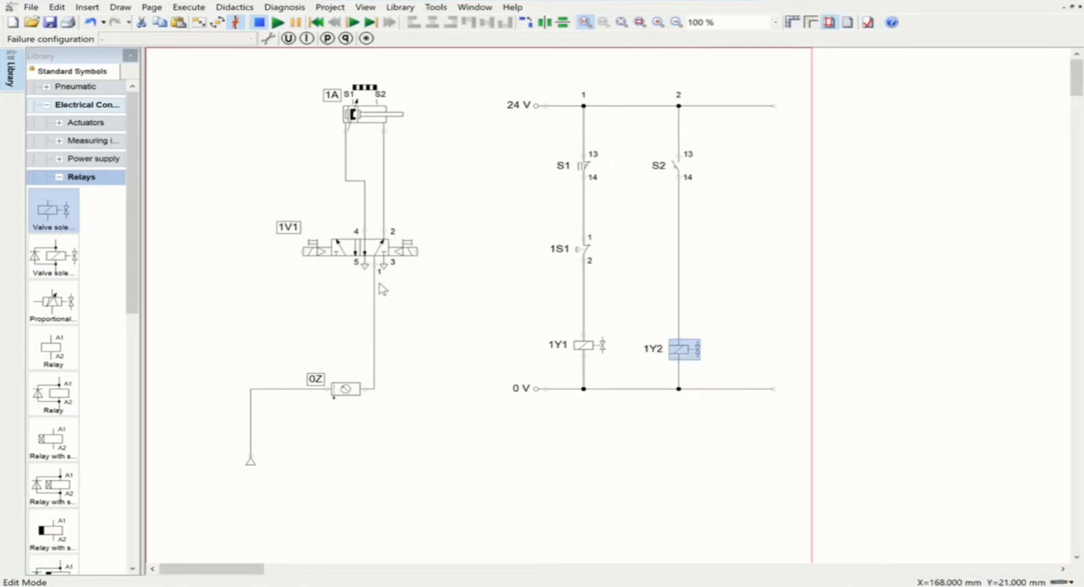
# - Link the left solenoid connector of directional valve 1V1 to the electrical valve solenoid 1Y1
pyautogui.doubleClick(304, 252)
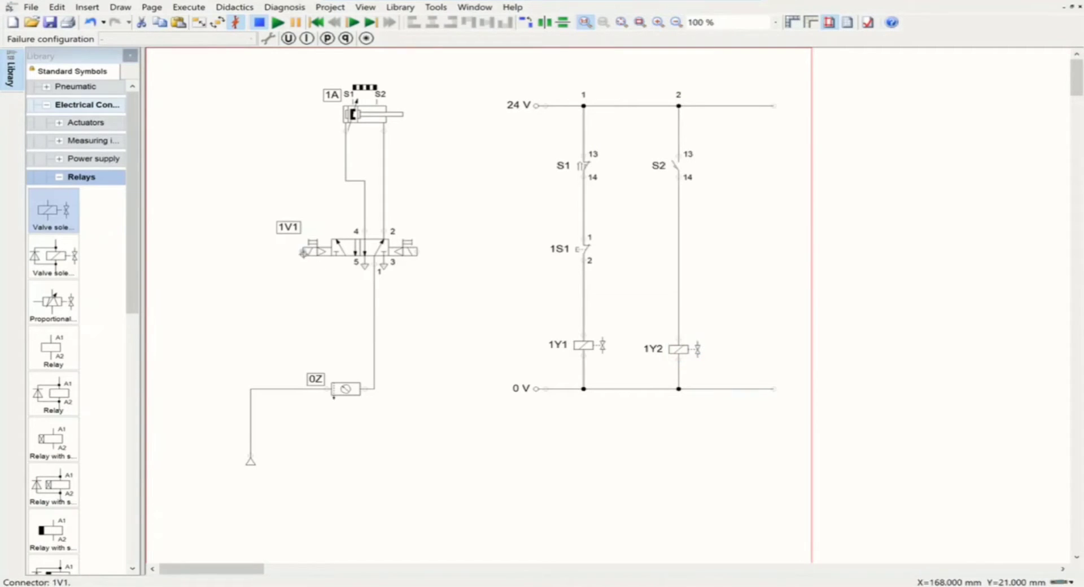
pyautogui.click(467, 240)
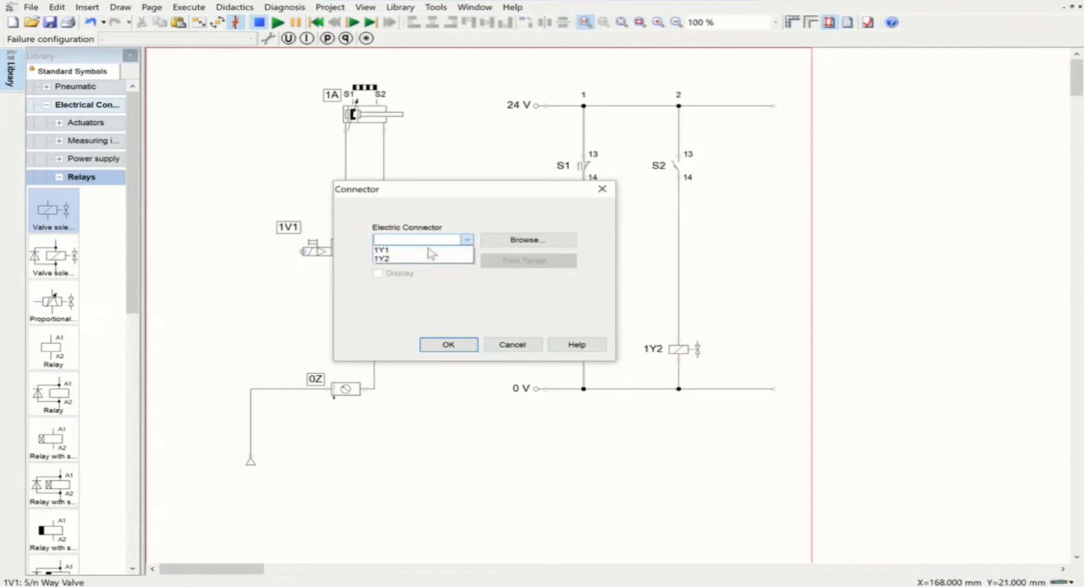
pyautogui.click(425, 249)
pyautogui.click(448, 344)
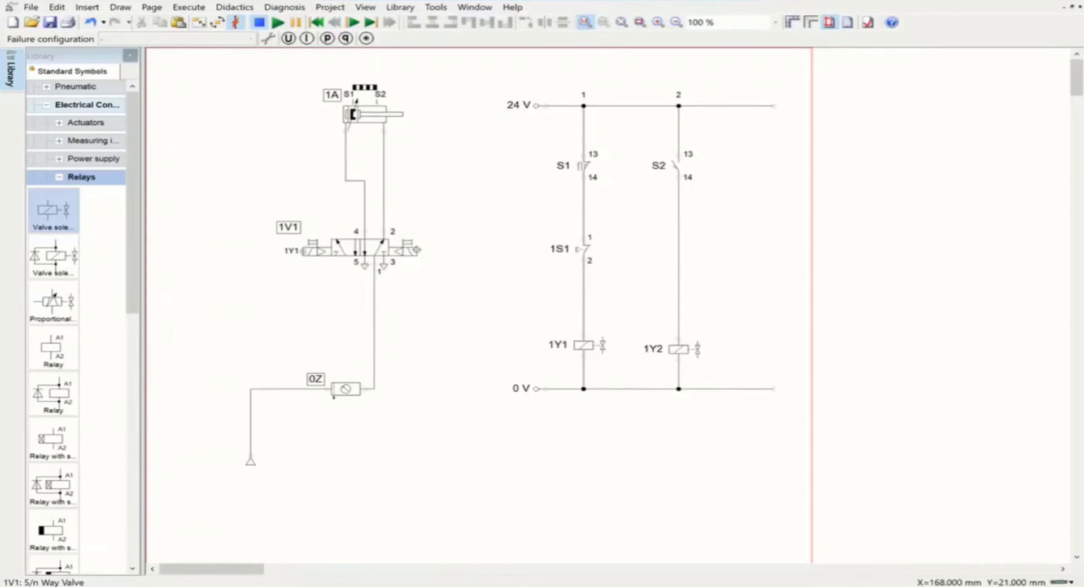
# - Link the right solenoid connector of directional valve 1V1 to the electrical valve solenoid 1Y2
pyautogui.doubleClick(418, 251)
pyautogui.click(467, 240)
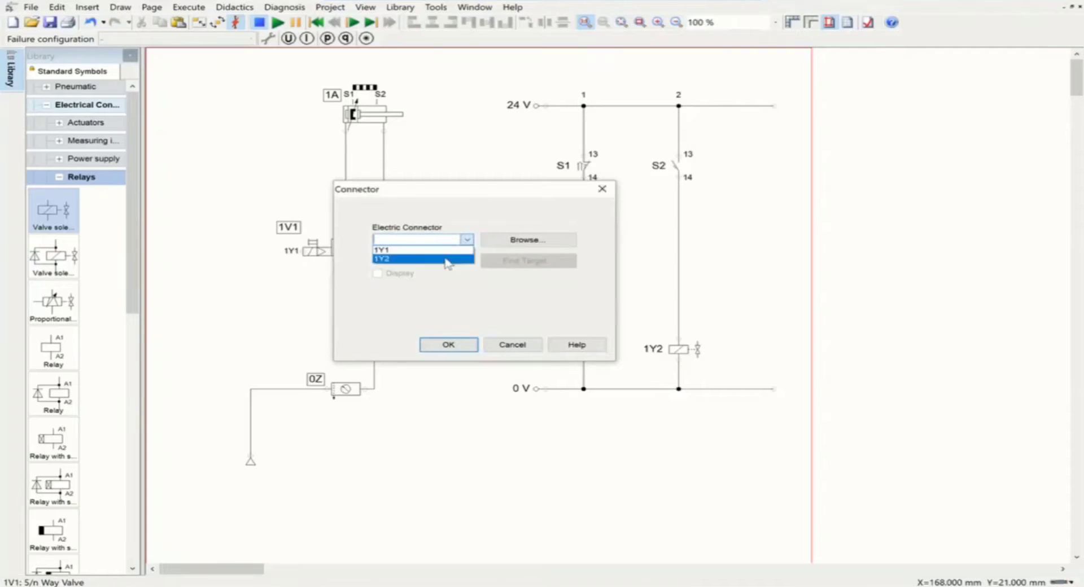
pyautogui.click(448, 259)
pyautogui.click(448, 344)
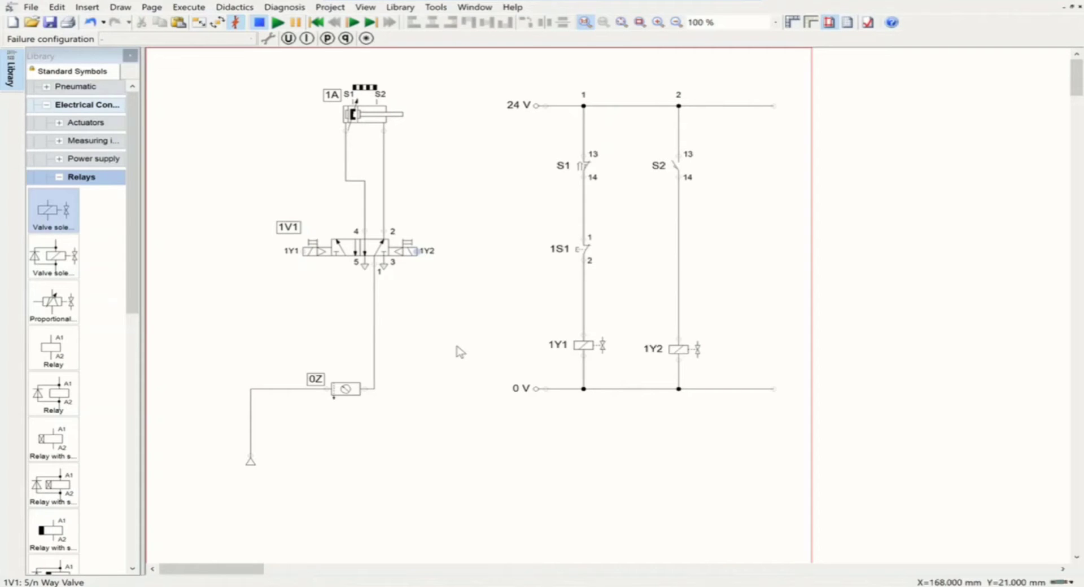
# - Run the simulation of the completed electropneumatic circuit to check the cylinder's operation, and stop it
pyautogui.click(278, 23)
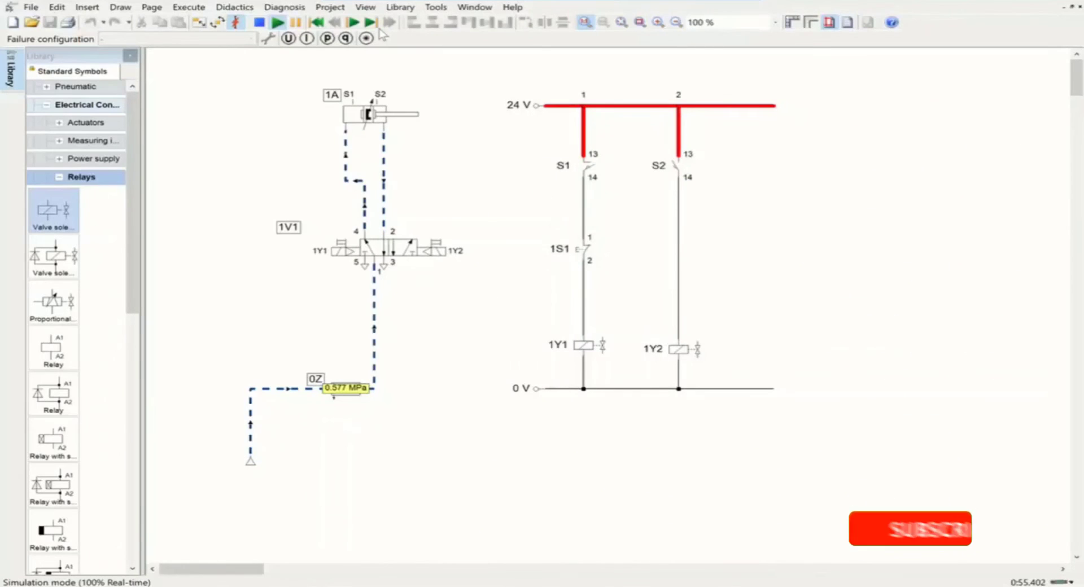
pyautogui.click(259, 23)
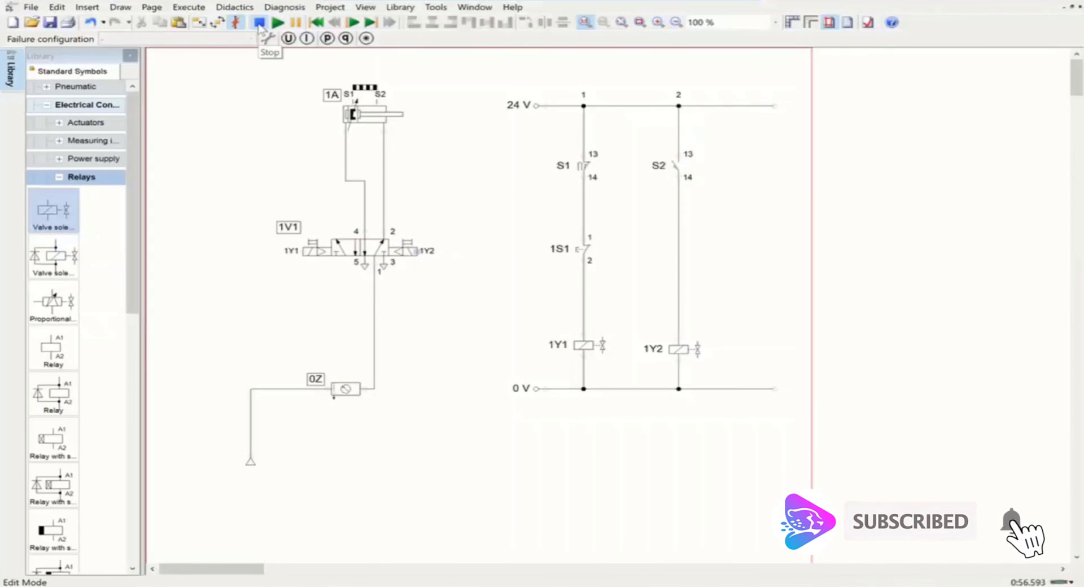